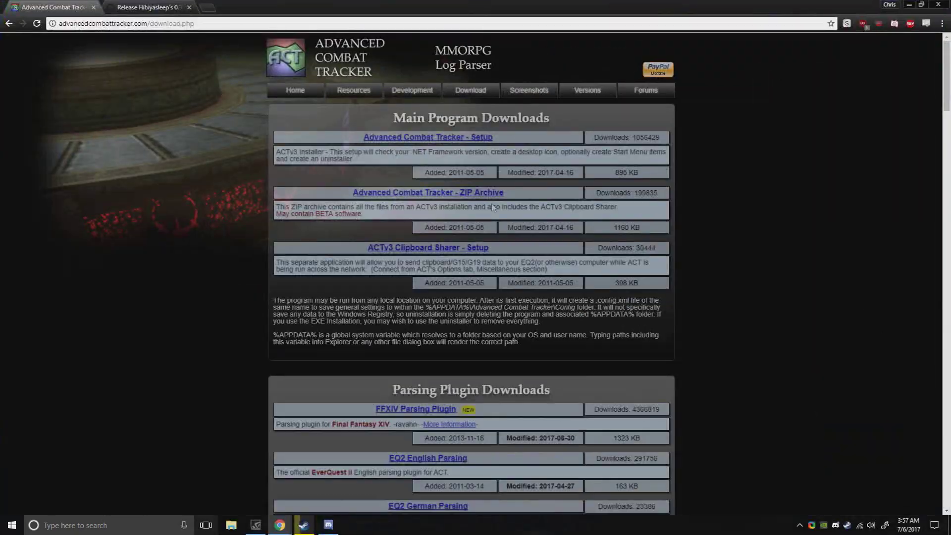
Download the Advanced Combat Tracker setup and the FFXIV Parsing Plugin, keeping both downloaded files.
left_click(455, 144)
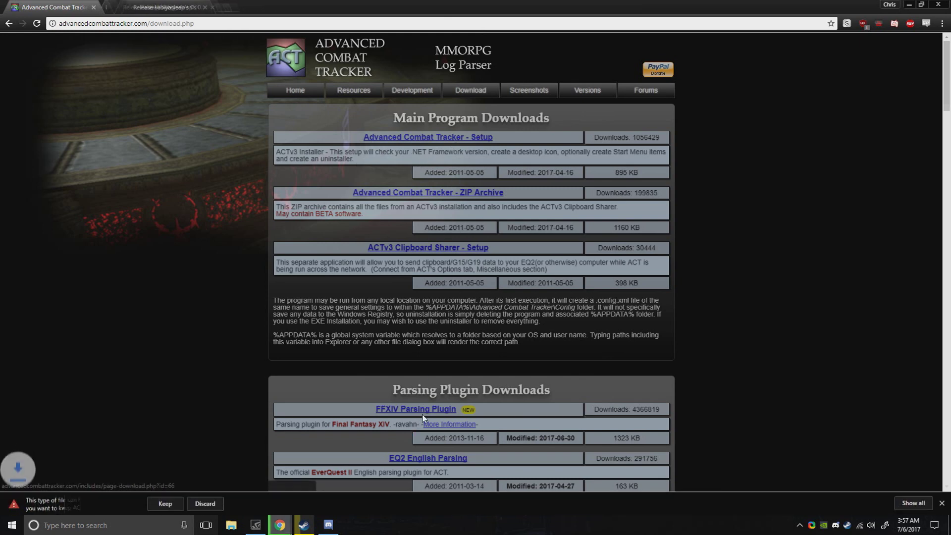
left_click(173, 503)
left_click(283, 504)
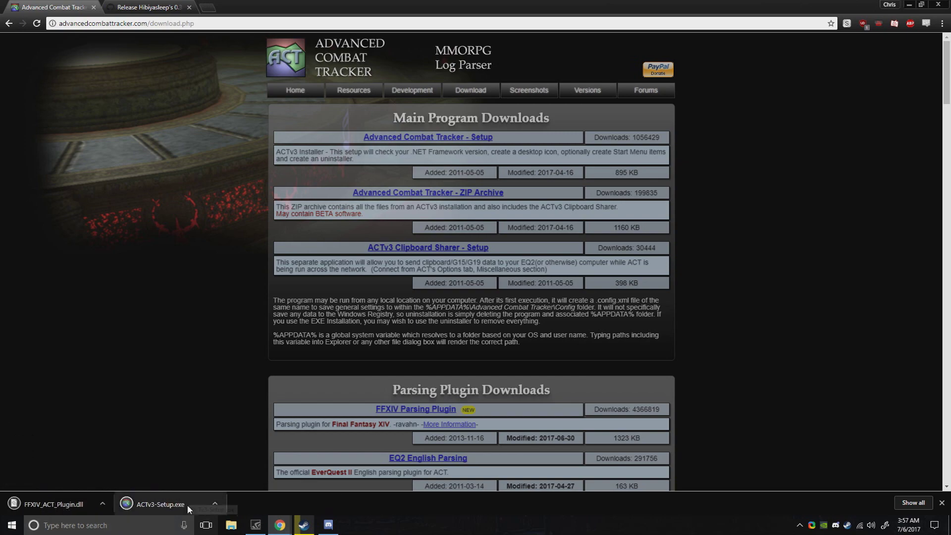
Run ACTv3-Setup.exe with administrator approval and install Advanced Combat Tracker with the default options.
left_click(188, 508)
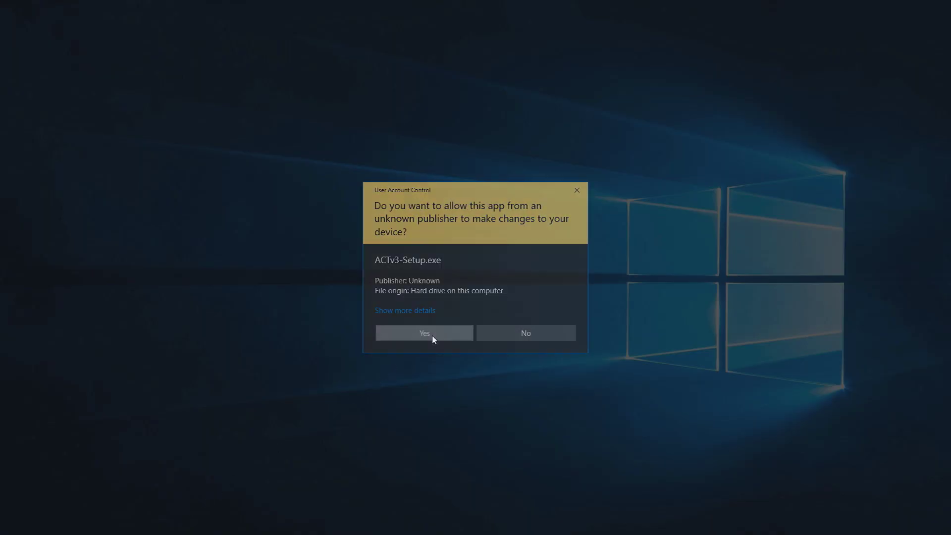
left_click(433, 335)
left_click(525, 376)
left_click(525, 377)
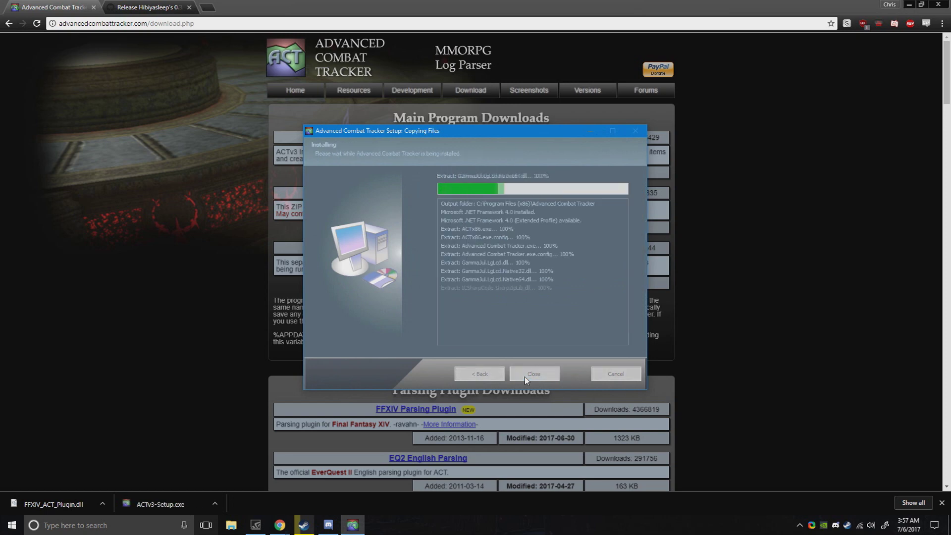
left_click(533, 374)
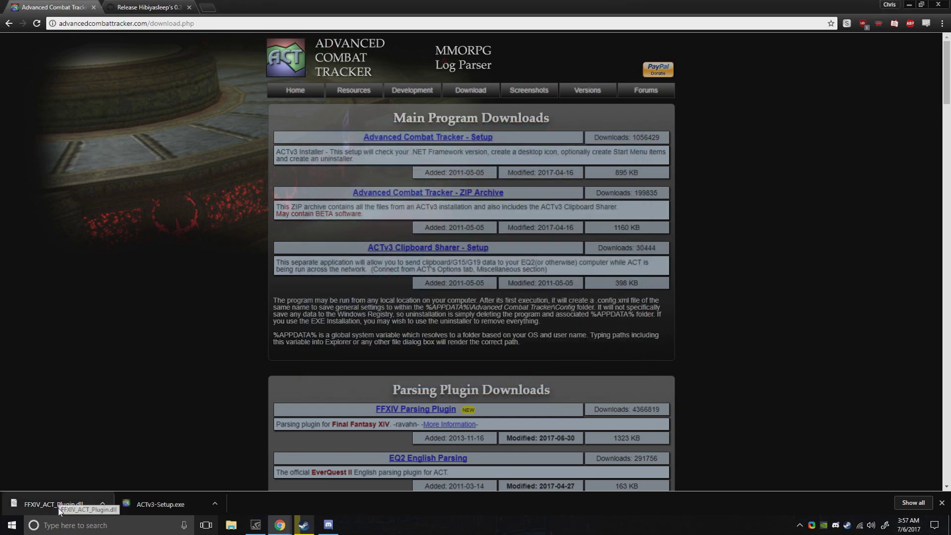
Download the full standard x64 OverlayPlugin 0.3.3.13 zip from the GitHub release page and minimize the browser.
left_click(134, 6)
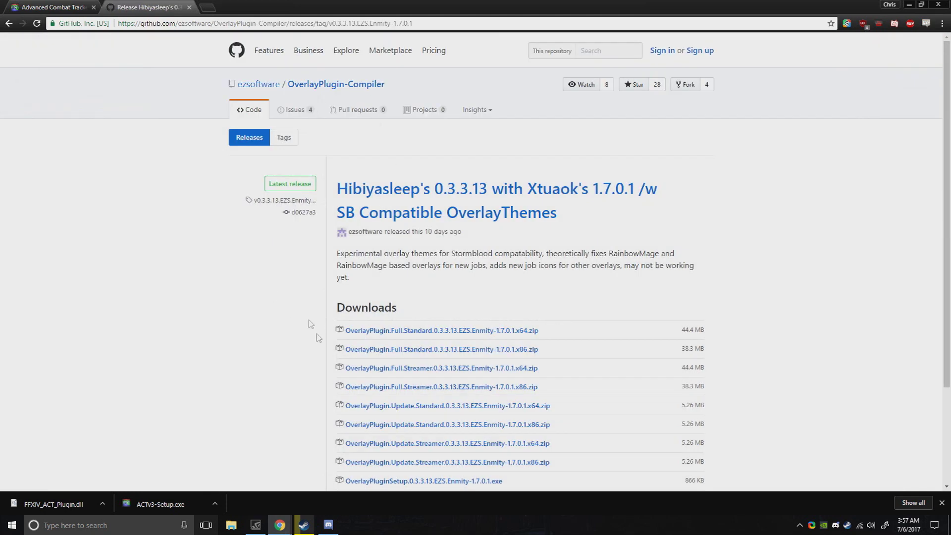
scroll(319, 337, "down", 1)
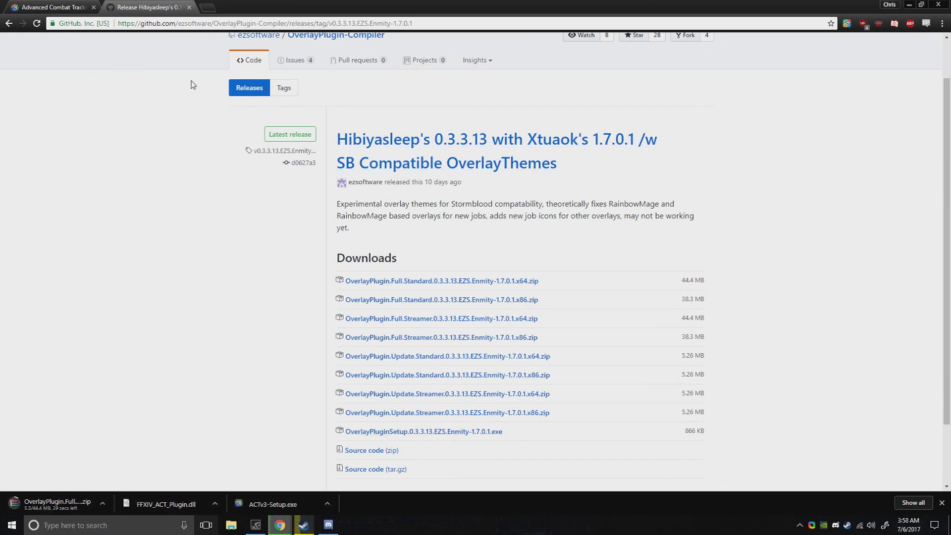
left_click(910, 5)
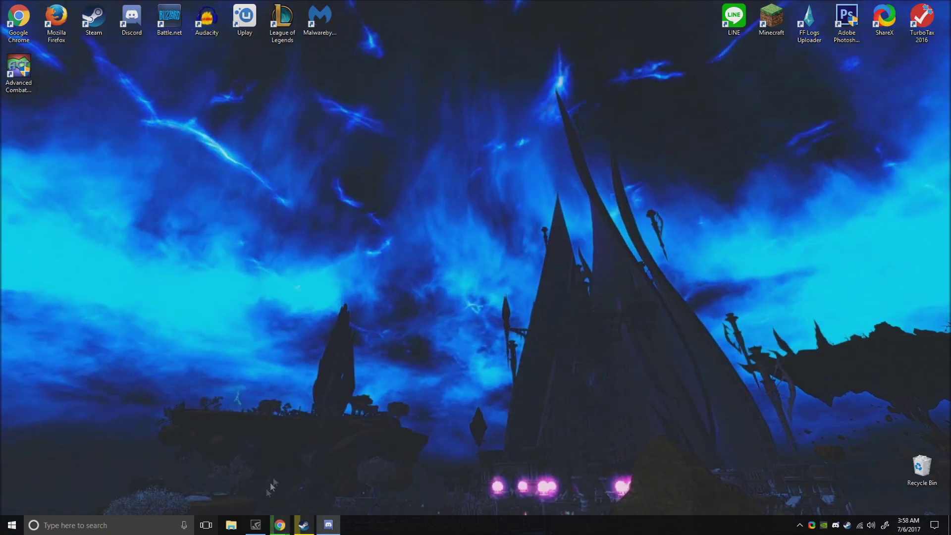
Open two File Explorer windows and browse one of them to Program Files (x86)\Advanced Combat Tracker on the C: drive.
left_click(232, 526)
right_click(232, 526)
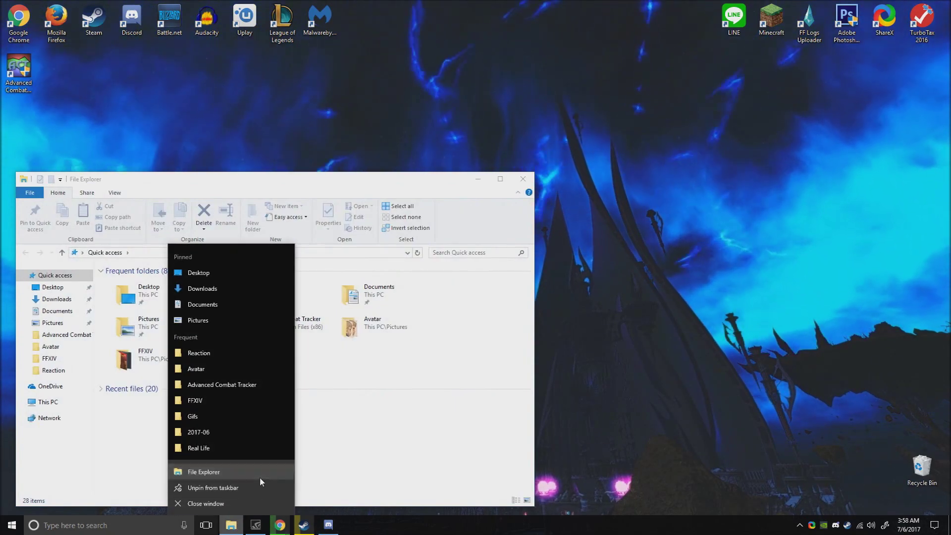
left_click(259, 477)
left_click_drag(440, 20, 836, 120)
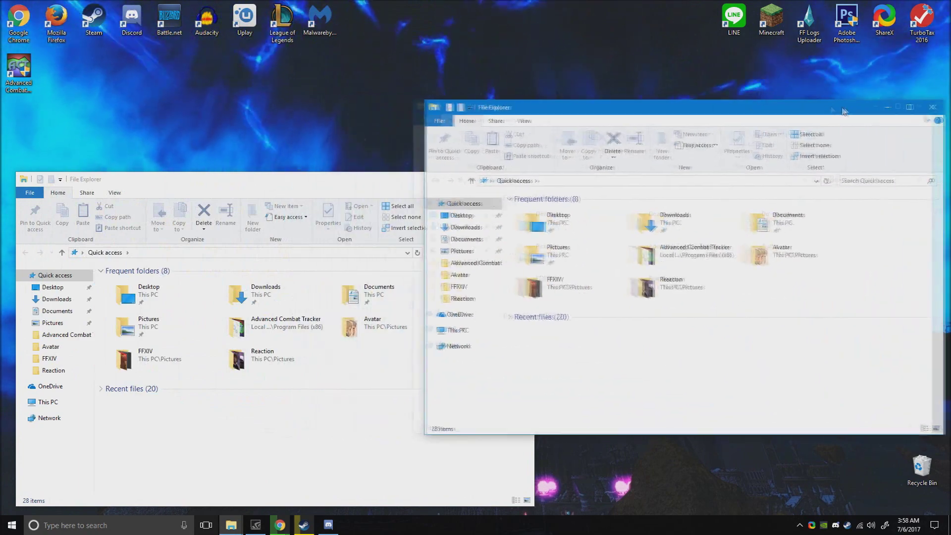
left_click(466, 330)
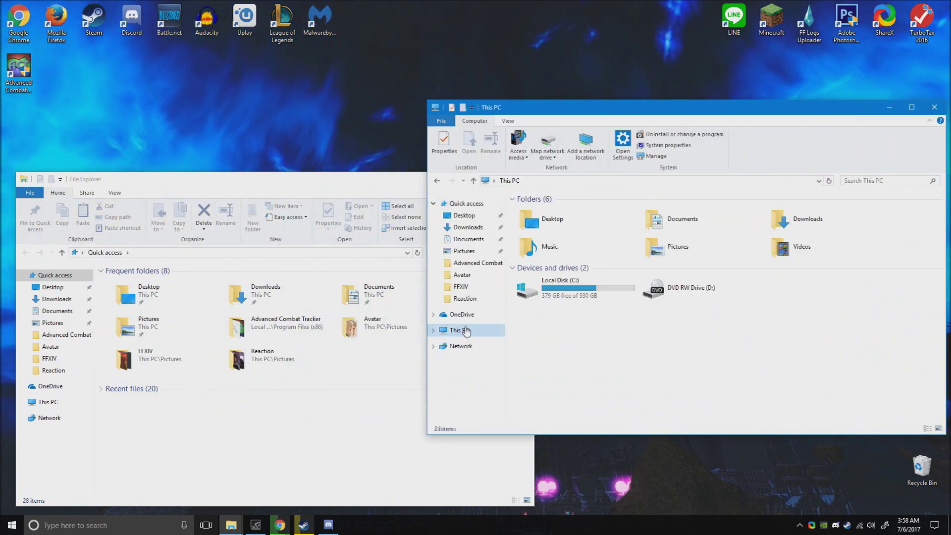
double_click(570, 287)
double_click(565, 244)
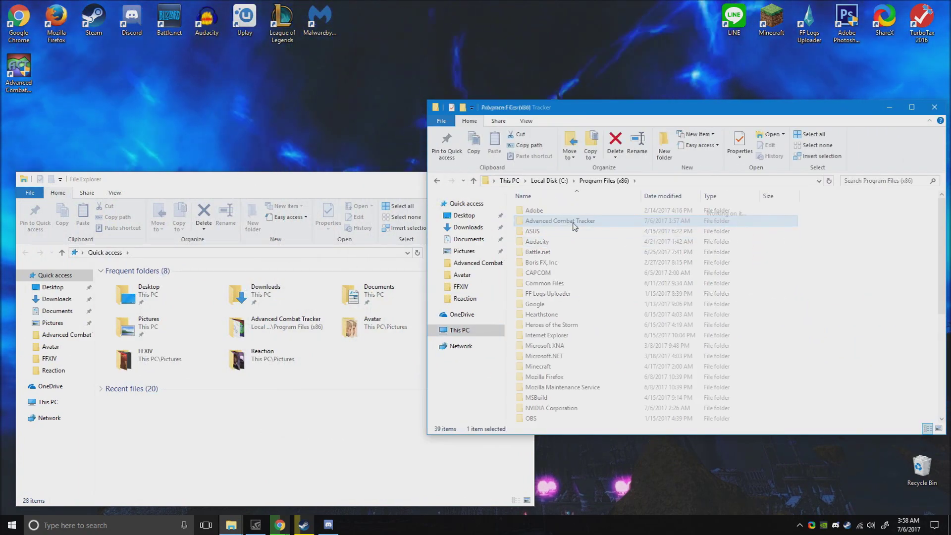
double_click(572, 221)
Open the Downloads folder in the other File Explorer window and place it beside the Advanced Combat Tracker folder.
left_click(264, 295)
double_click(264, 295)
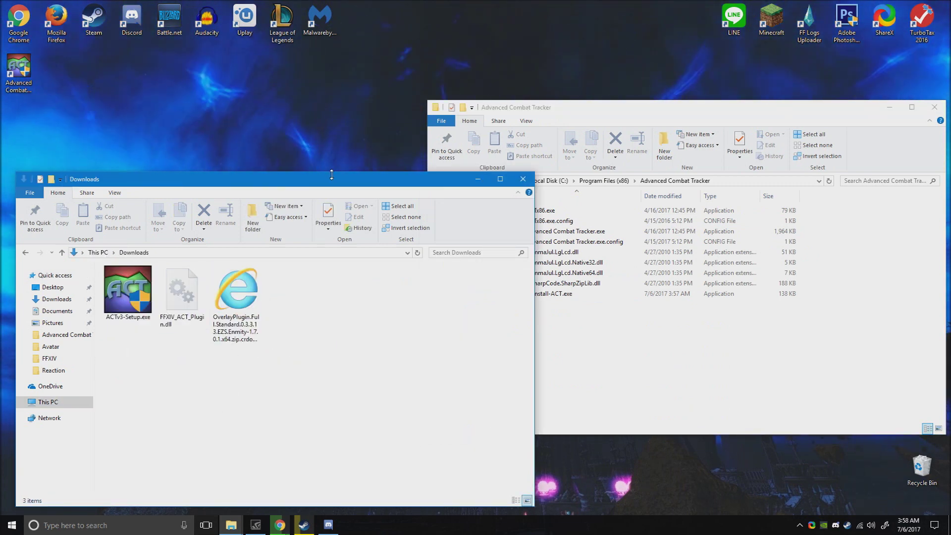
left_click_drag(336, 185, 309, 109)
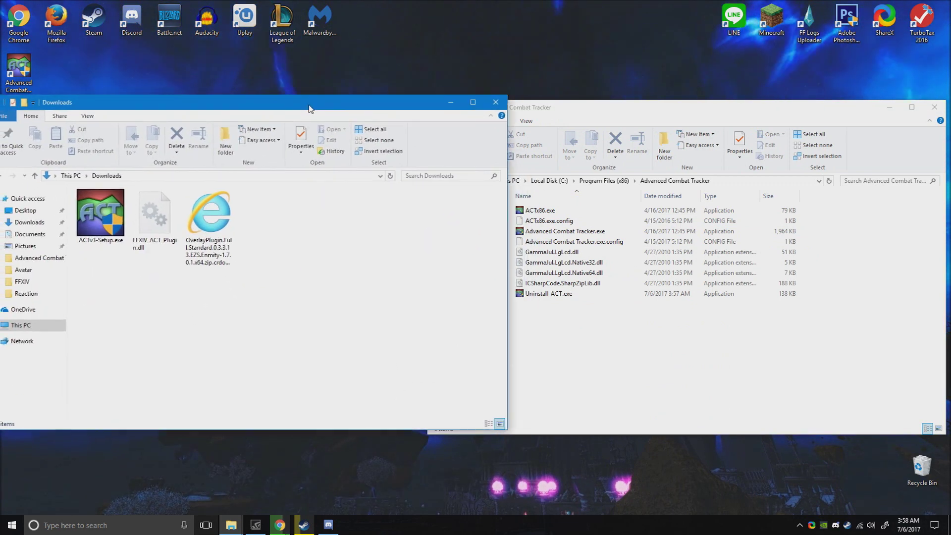
left_click(612, 316)
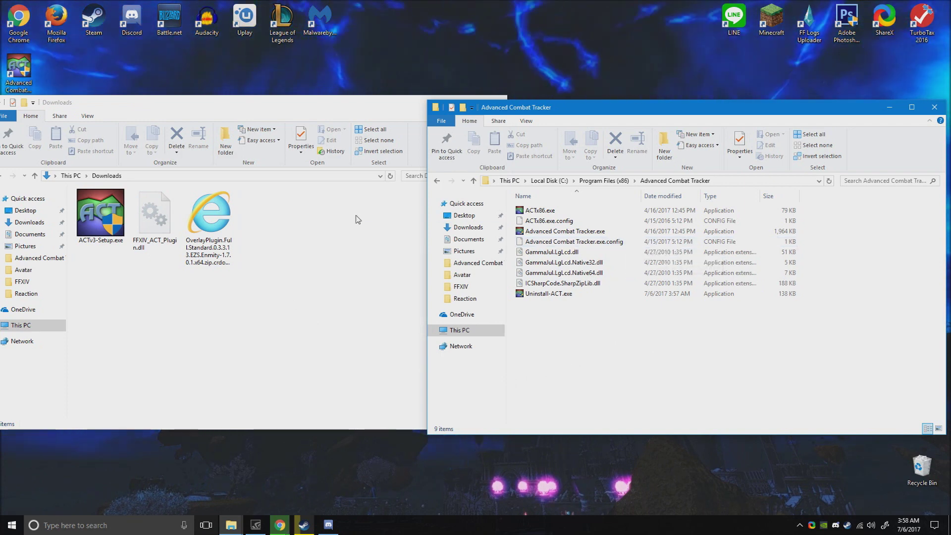
Move FFXIV_ACT_Plugin.dll and the OverlayPlugin zip from Downloads into the Advanced Combat Tracker folder, granting administrator permission.
left_click_drag(155, 216, 662, 361)
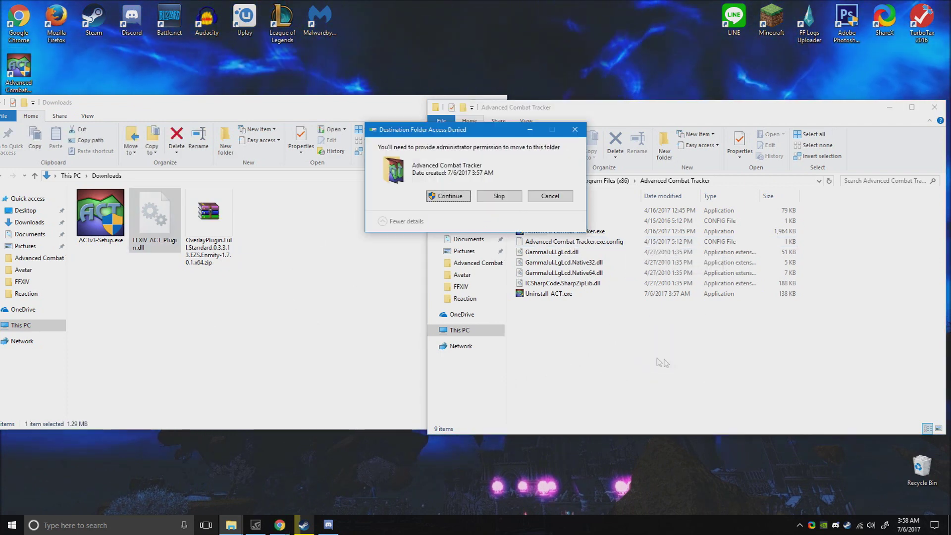
left_click(448, 195)
left_click_drag(168, 244, 569, 336)
left_click(449, 196)
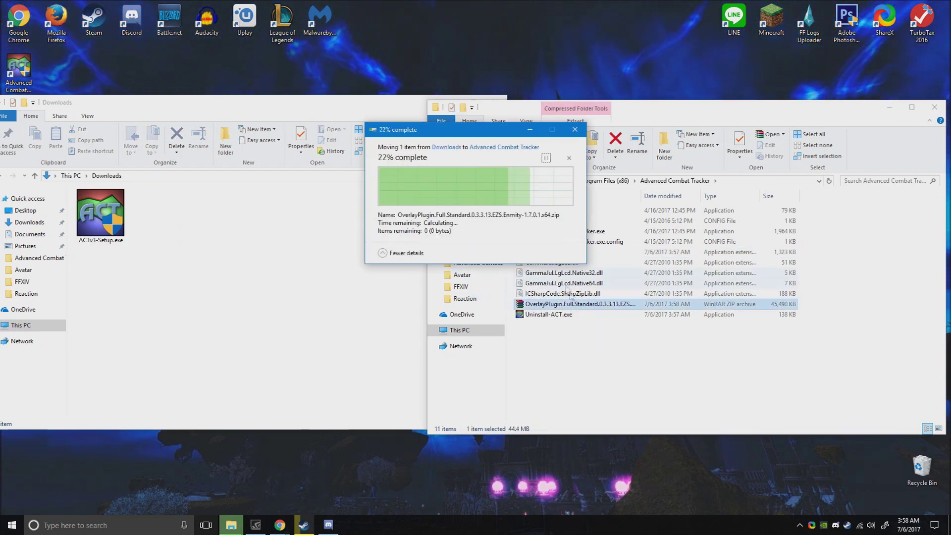
Extract the OverlayPlugin zip's contents directly into the Advanced Combat Tracker folder.
right_click(577, 304)
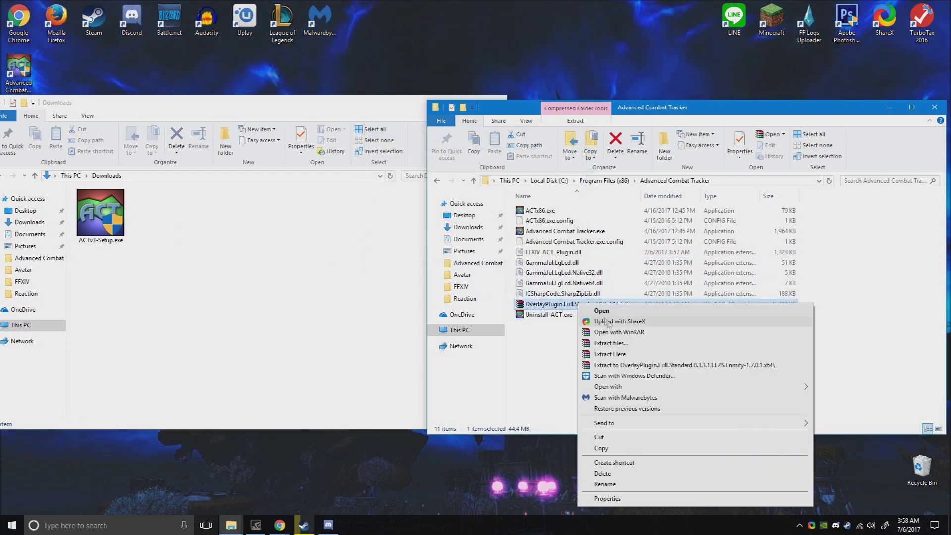
left_click(644, 364)
left_click(425, 332)
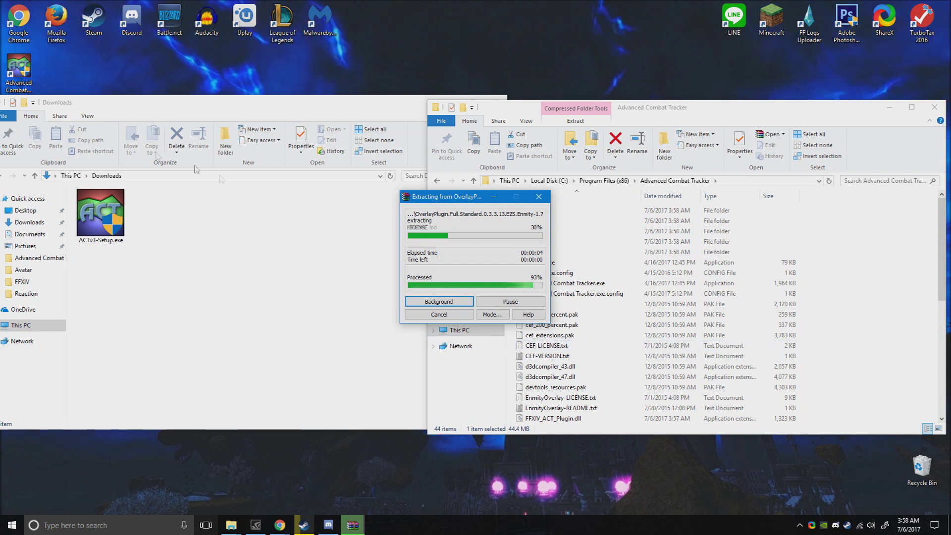
Move the Advanced Combat Tracker desktop shortcut to the end of the upper icon row and close the Downloads window.
left_click_drag(19, 69, 362, 21)
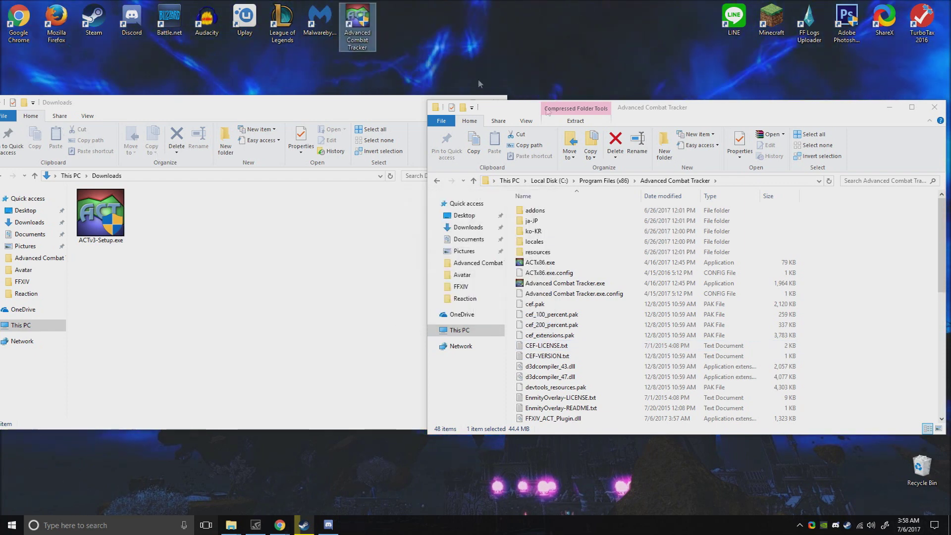
left_click(498, 98)
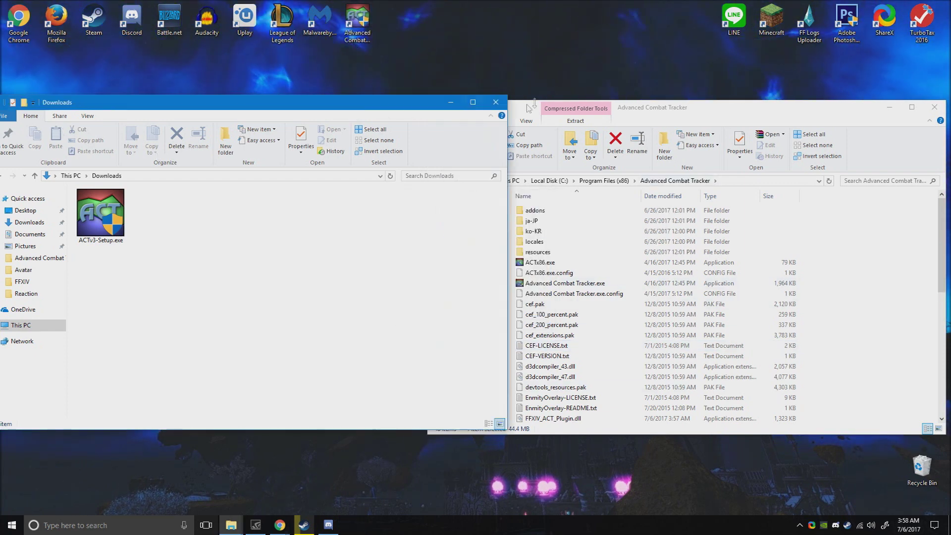
left_click(495, 102)
Set the Advanced Combat Tracker desktop shortcut to always run as an administrator.
right_click(353, 16)
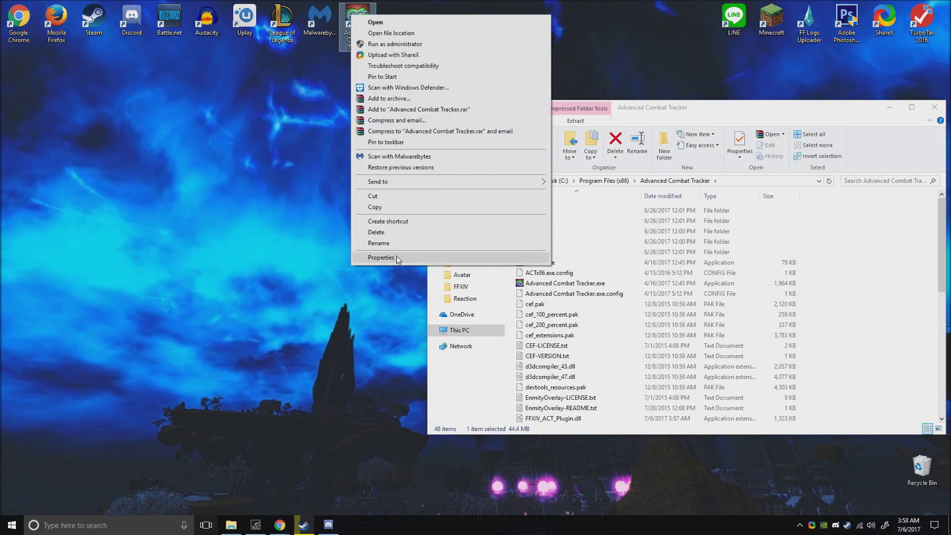
left_click(396, 257)
left_click(474, 49)
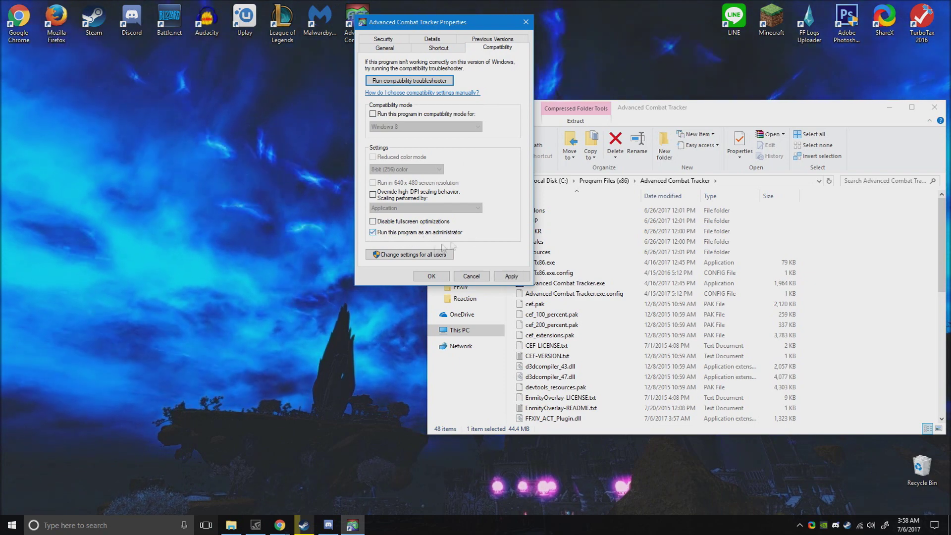
left_click(511, 276)
left_click(432, 276)
Launch Advanced Combat Tracker from its desktop shortcut with administrator approval and dismiss the Startup Wizard.
right_click(358, 20)
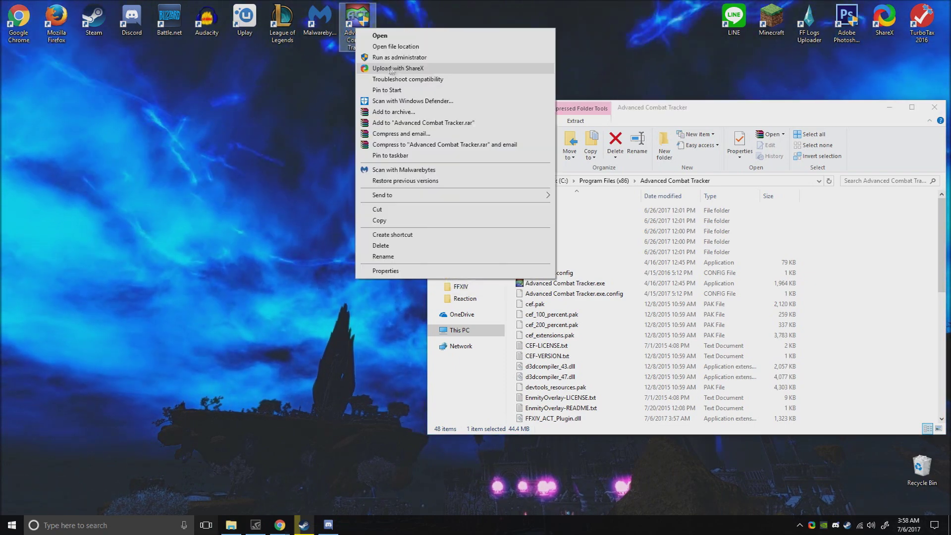
left_click(378, 36)
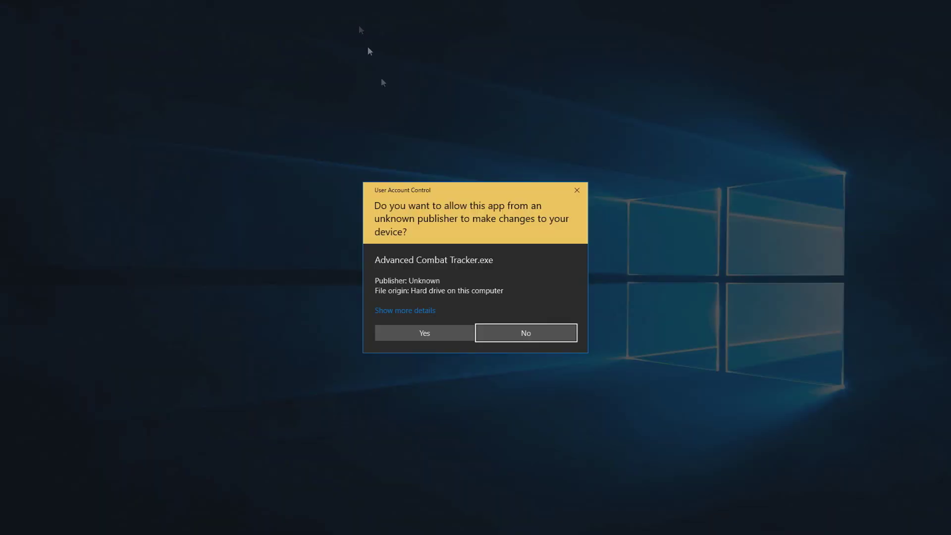
left_click(445, 336)
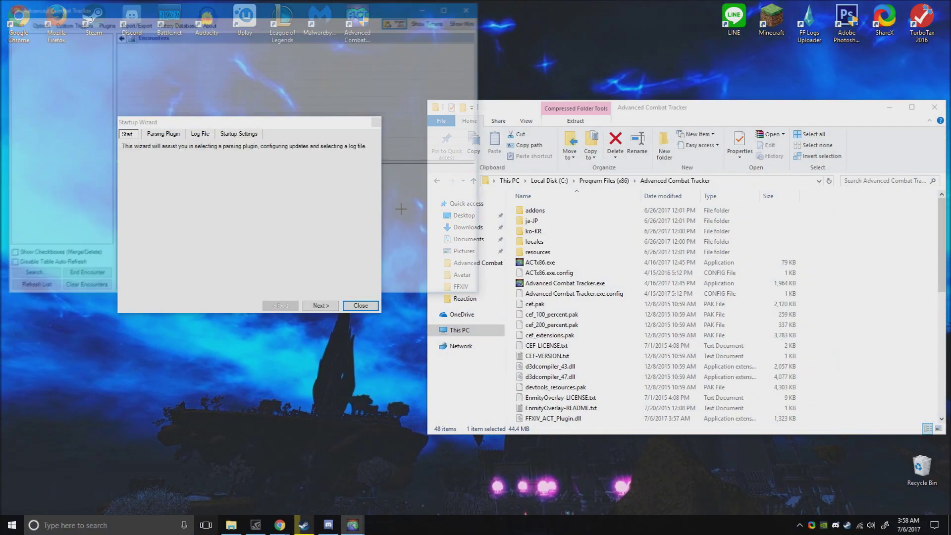
left_click(361, 306)
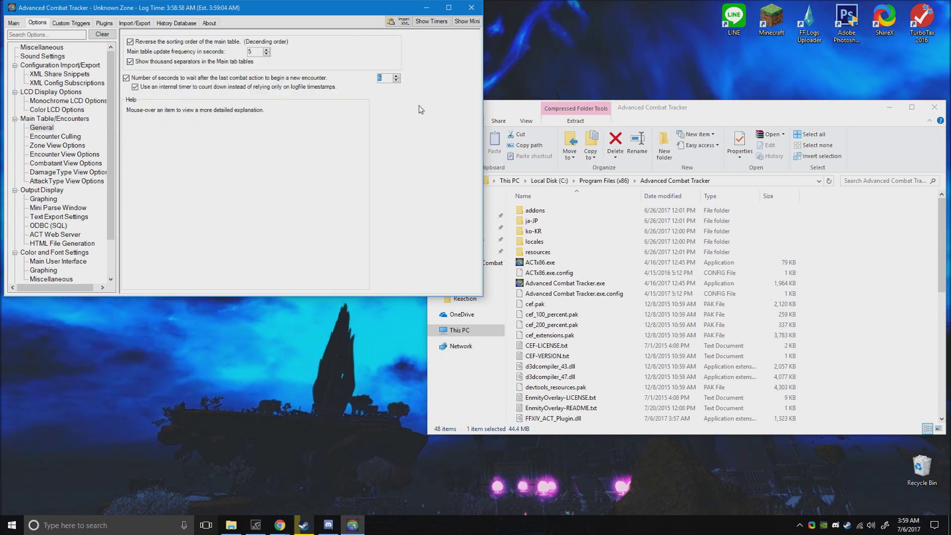
Set the wait after the last combat action before a new encounter to 30 seconds, and view the custom triggers.
type("30")
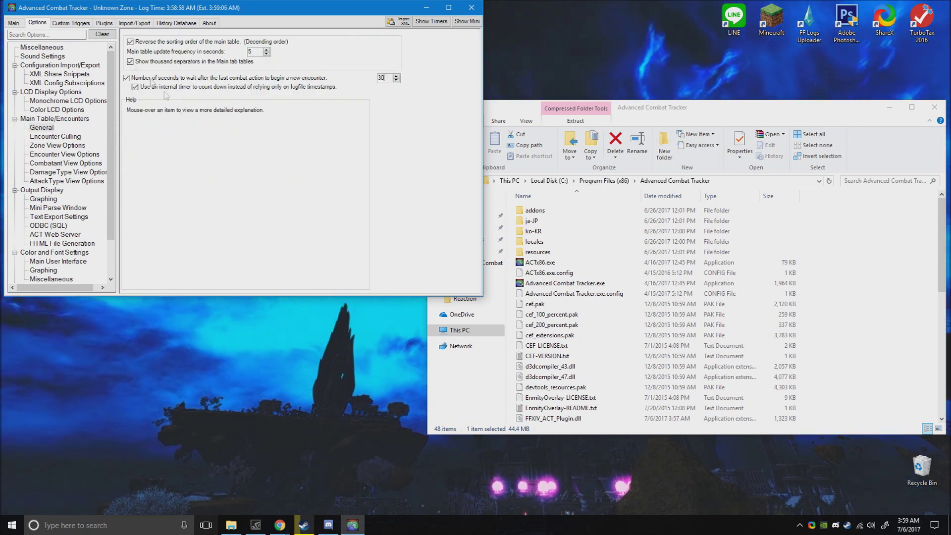
left_click(64, 24)
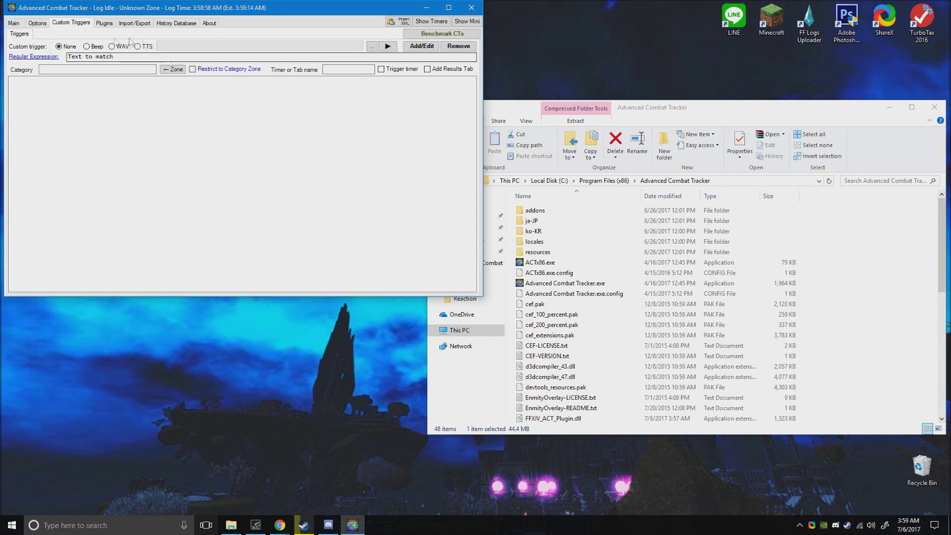
Add and enable OverlayPlugin.dll from the Advanced Combat Tracker folder as a plugin.
left_click(106, 23)
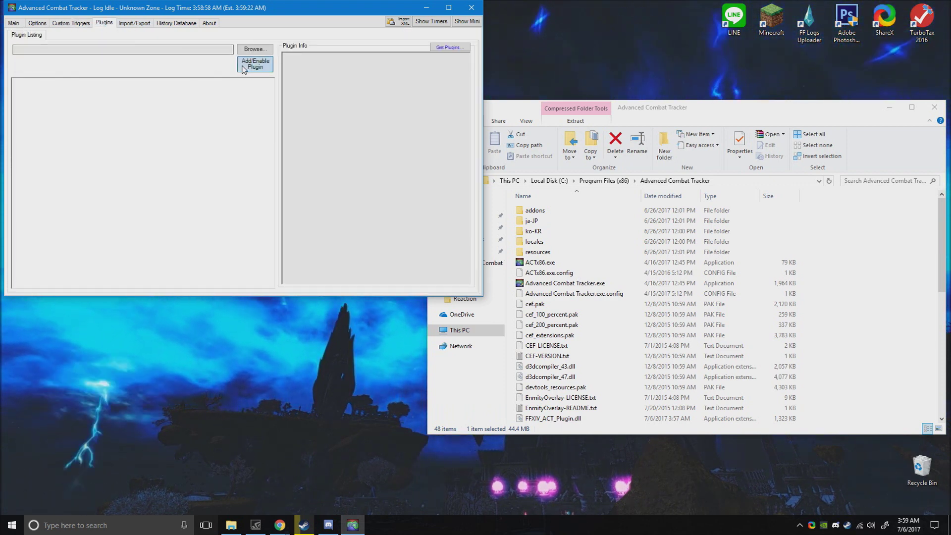
left_click(249, 51)
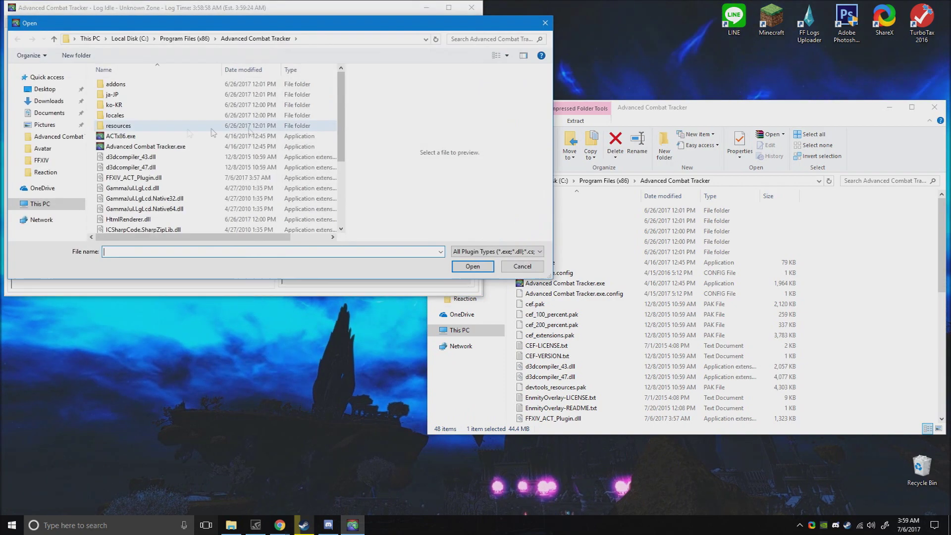
left_click(164, 145)
scroll(162, 147, "down", 3)
scroll(163, 147, "down", 3)
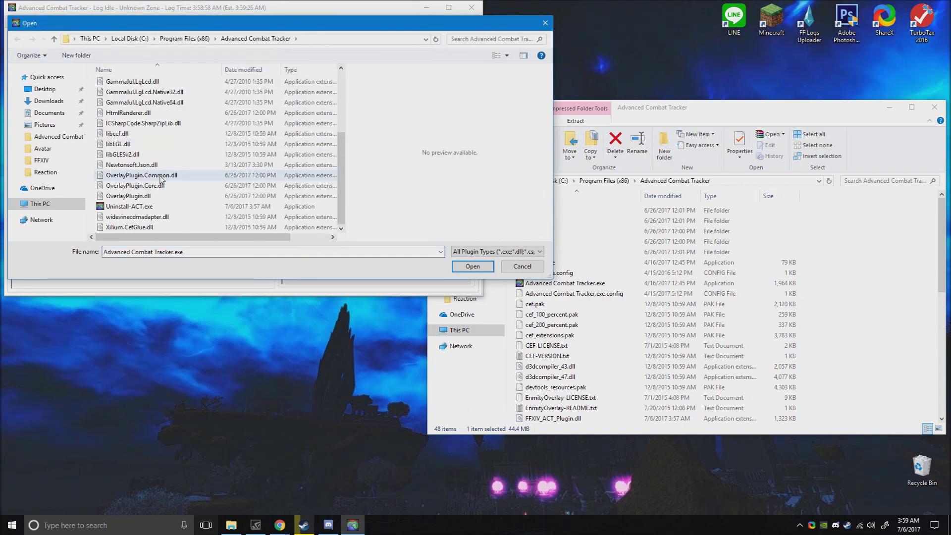
double_click(163, 201)
left_click(254, 65)
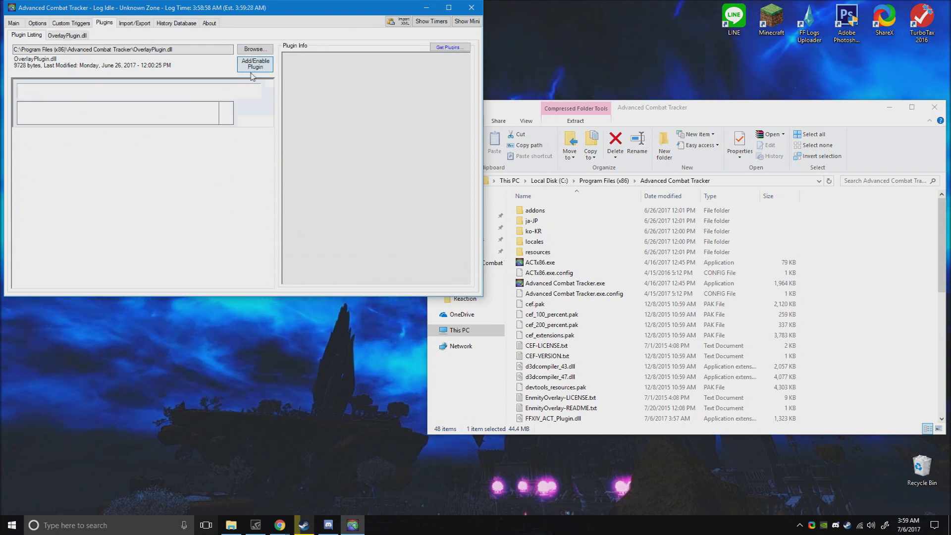
Add and enable FFXIV_ACT_Plugin.dll from the Advanced Combat Tracker folder as a plugin.
left_click(261, 52)
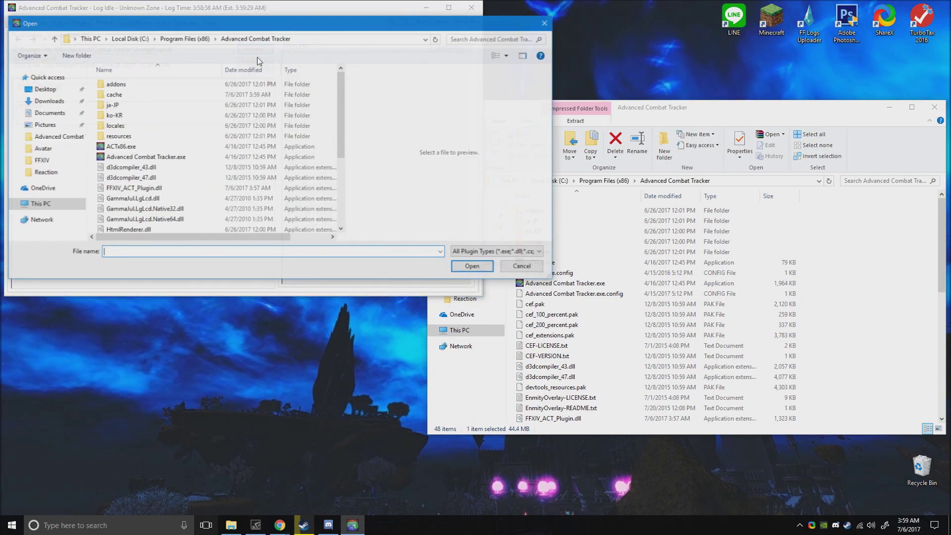
left_click(204, 188)
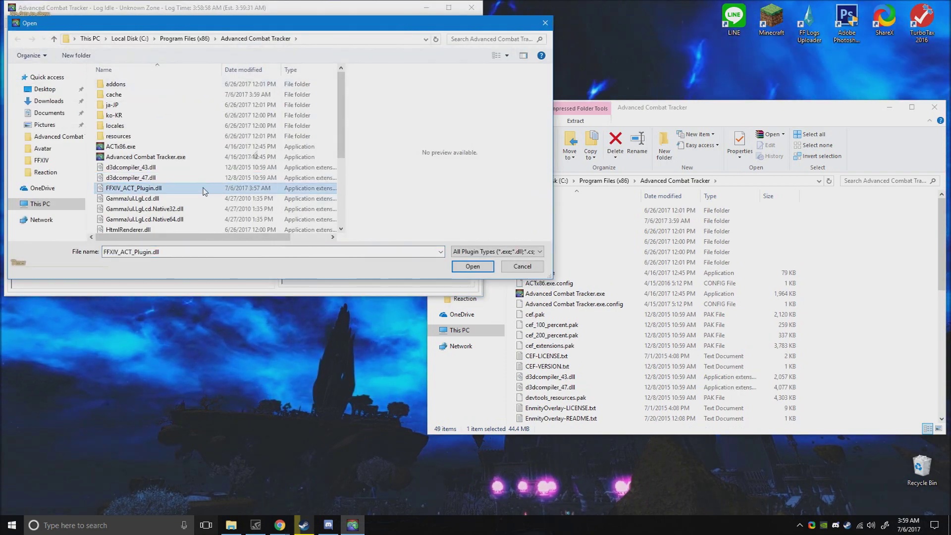
double_click(203, 188)
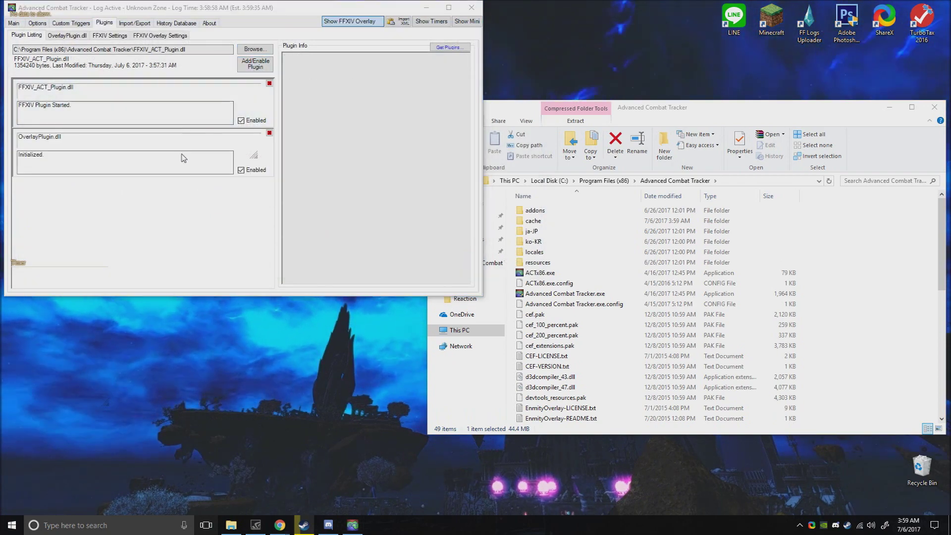
In the FFXIV overlay settings, enable Hide Overlay, Clickthrough, Hide Name and Hide HP for Target, Focus Target, Hover Target and Target of Target.
left_click_drag(283, 12, 528, 94)
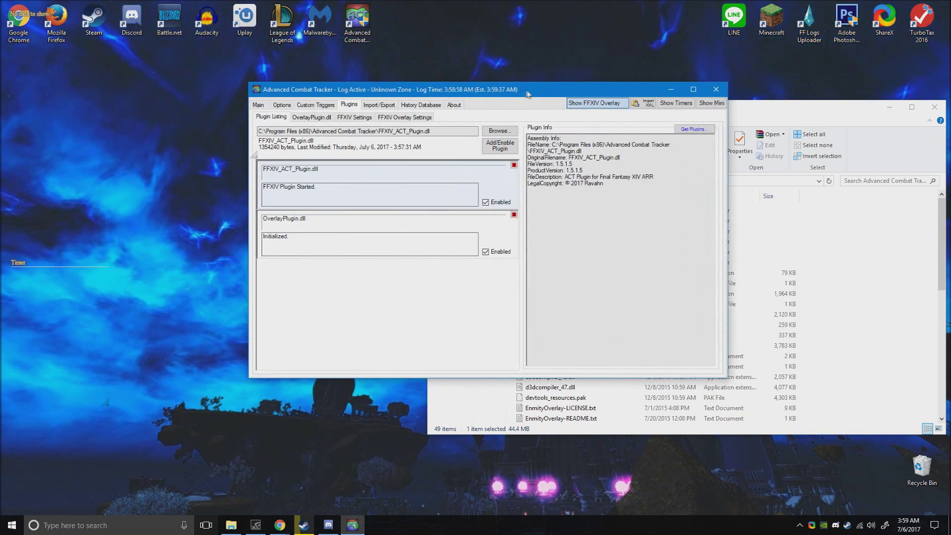
left_click_drag(421, 89, 490, 103)
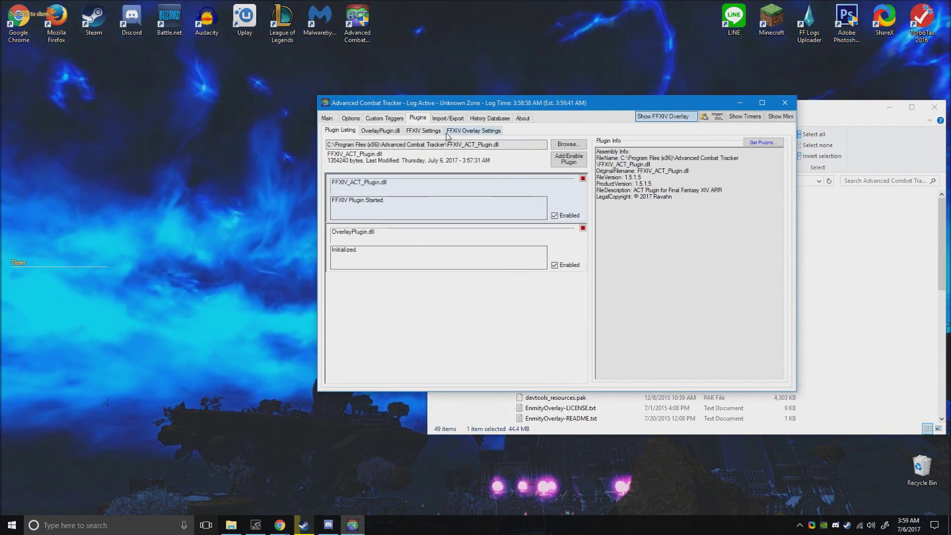
left_click(448, 132)
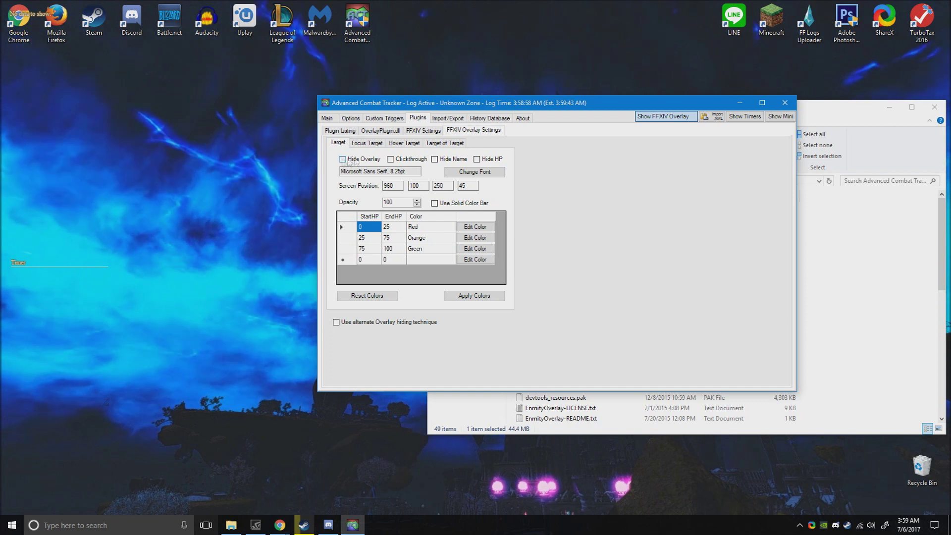
left_click(343, 158)
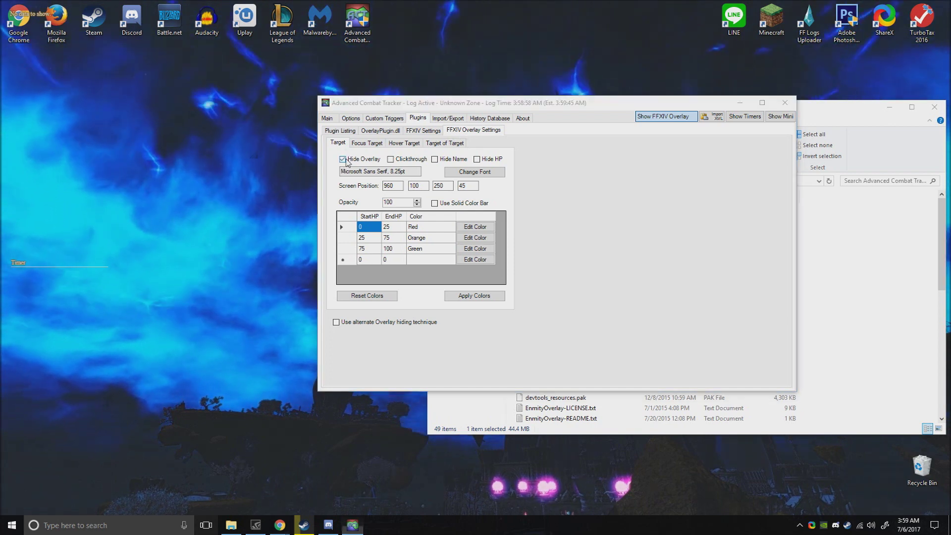
left_click(443, 160)
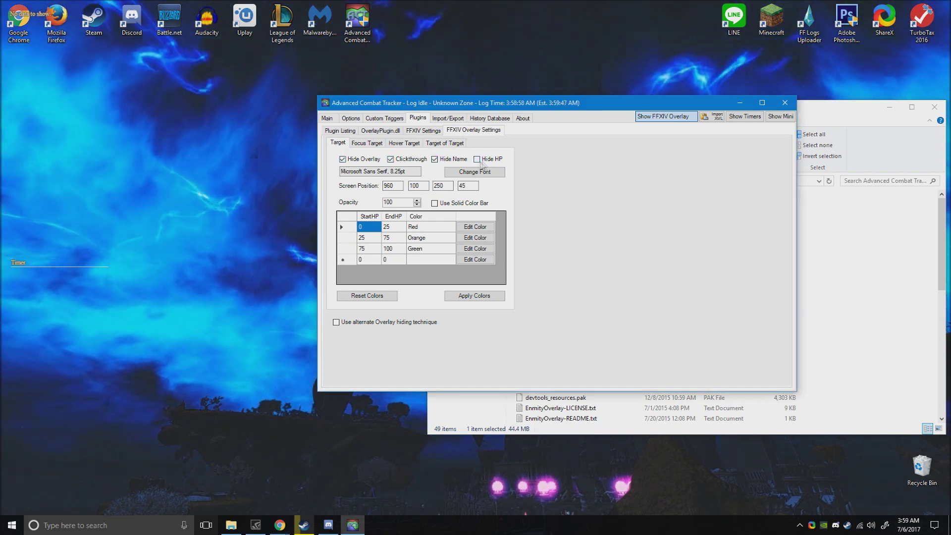
left_click(367, 142)
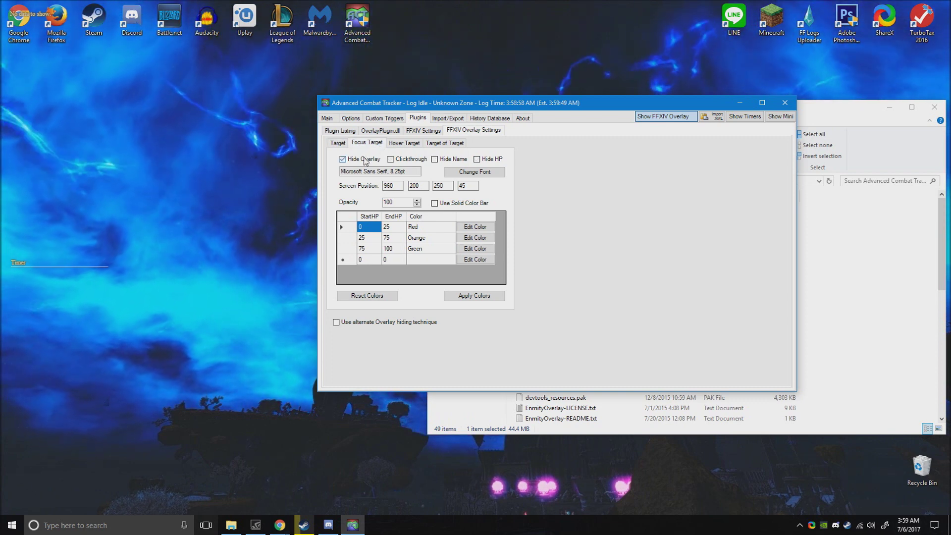
left_click(435, 159)
left_click(478, 160)
left_click(409, 143)
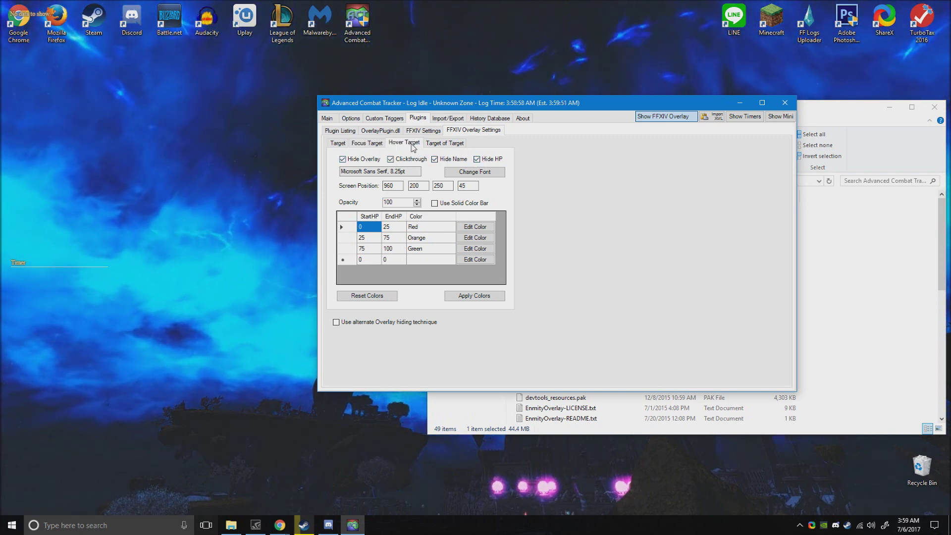
left_click(444, 143)
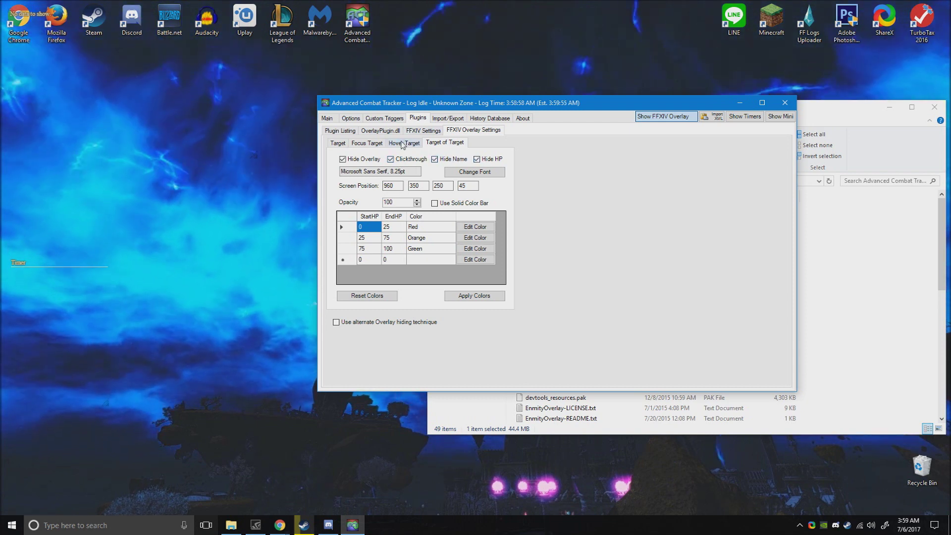
In the FFXIV settings, set the Parse Filter to Party and enable Combine Pets with Owner.
left_click(418, 131)
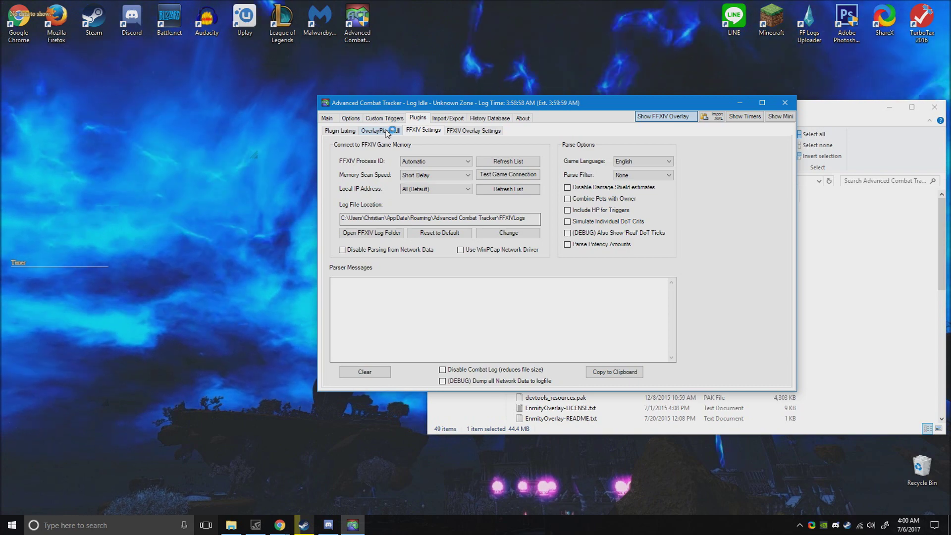
left_click_drag(501, 104, 454, 113)
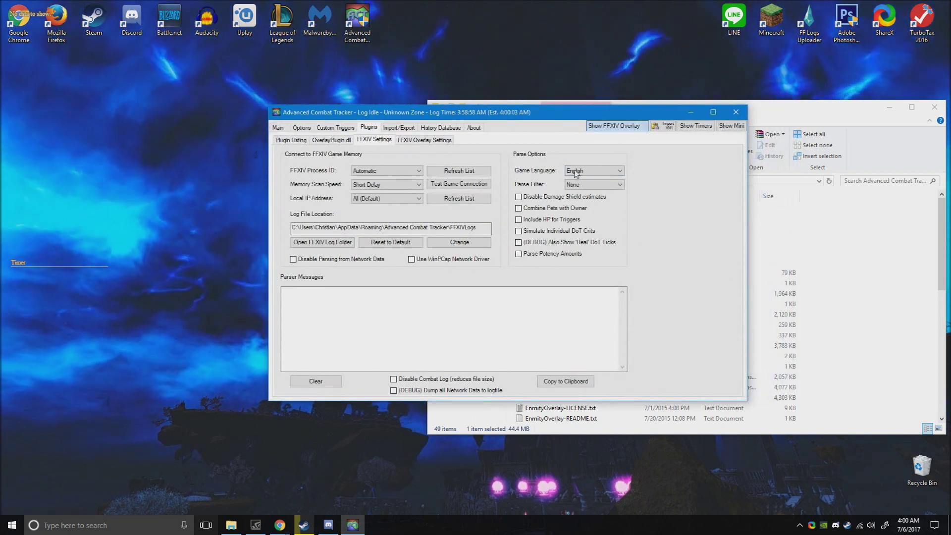
left_click(597, 185)
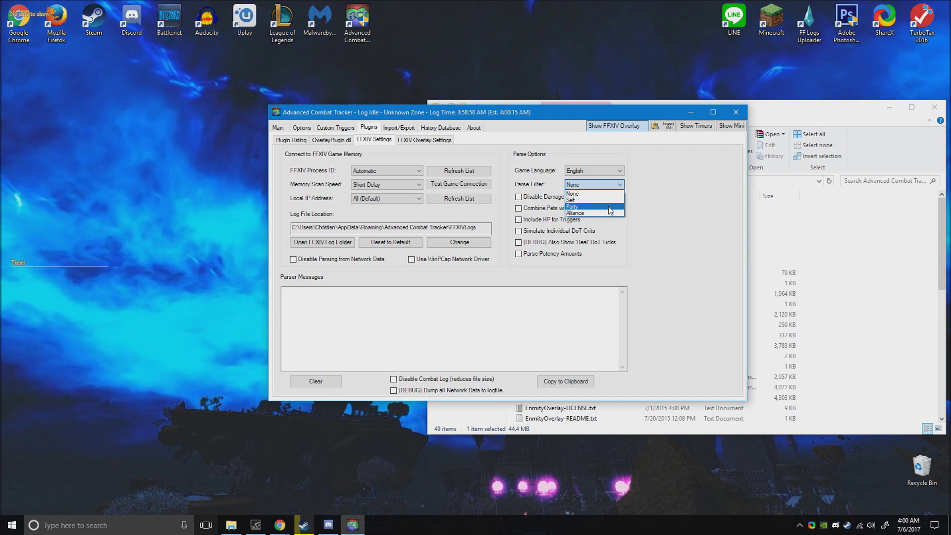
left_click(609, 207)
left_click(567, 209)
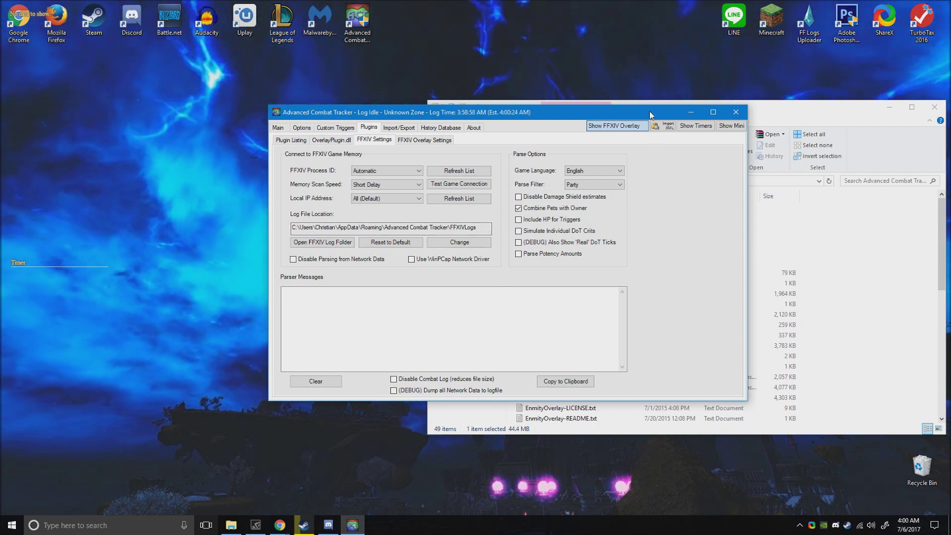
Open the Mini Parse overlay's settings in OverlayPlugin.dll.
left_click_drag(653, 113, 586, 113)
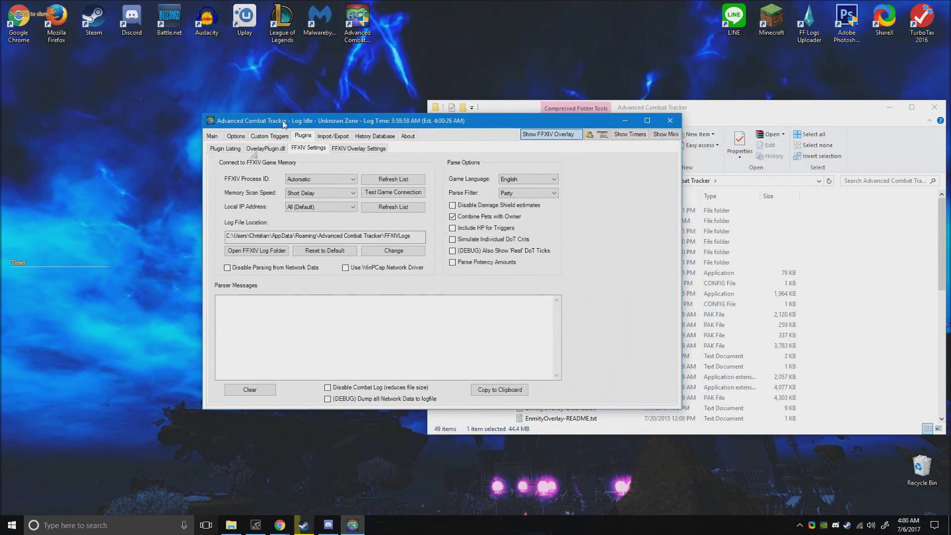
left_click_drag(317, 121, 403, 122)
left_click(354, 146)
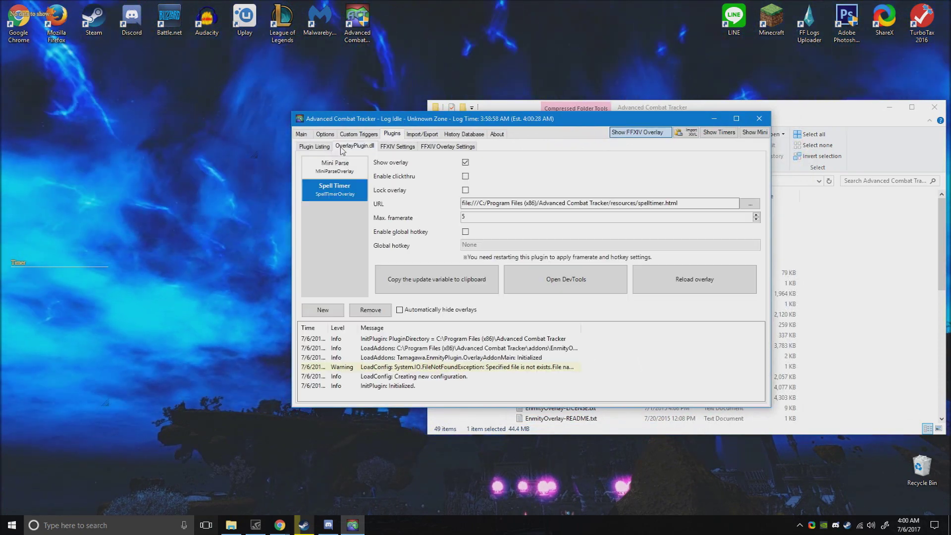
left_click(326, 167)
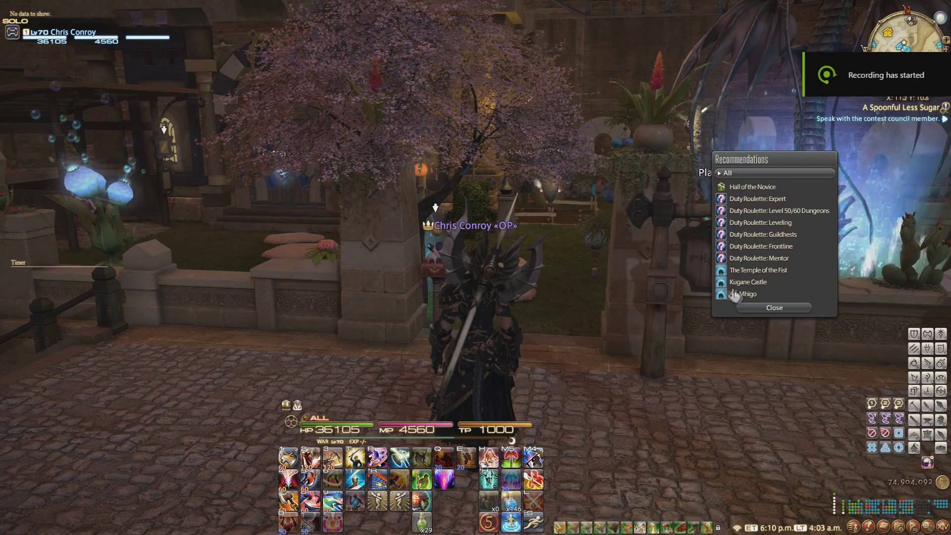
Switch to Final Fantasy XIV, approach a Striking Dummy and attack it to generate an encounter for the overlay.
left_click(770, 363)
key("w")
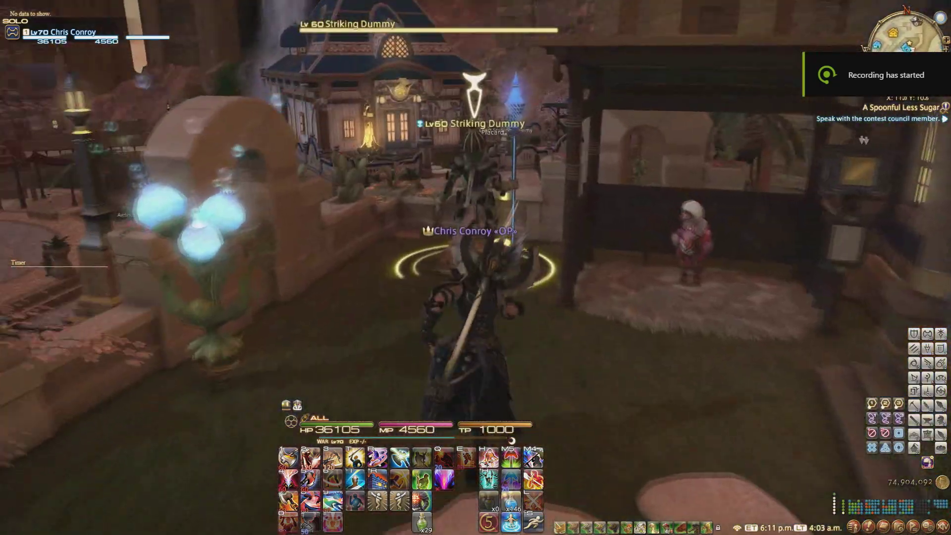
key("1")
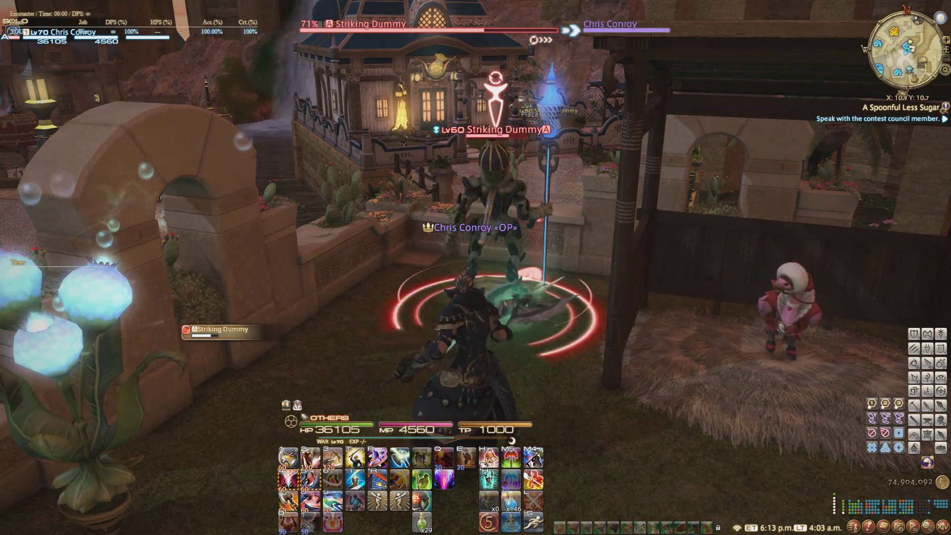
Return to Advanced Combat Tracker, move the Mini Parse overlay beside the game's hotbars, and enable its clickthru and lock options.
key("alt+Tab")
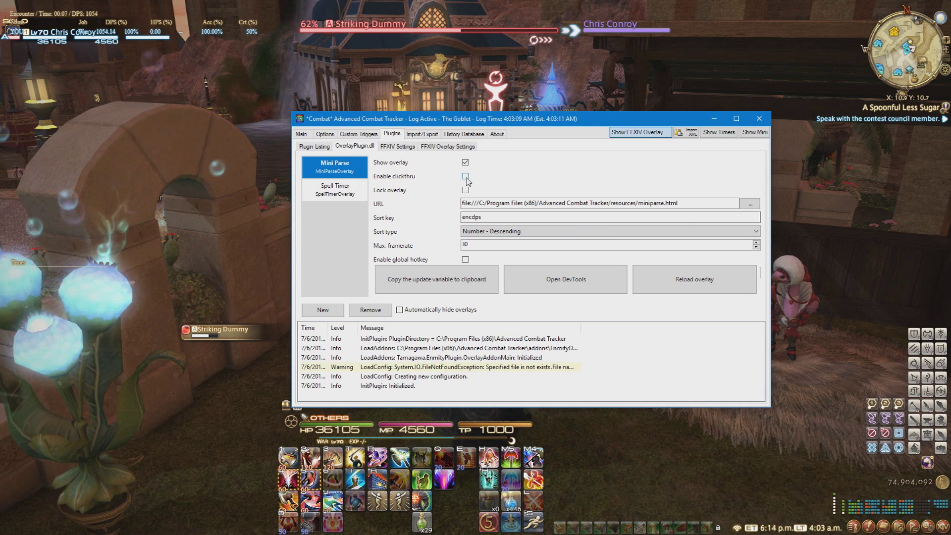
left_click_drag(59, 17, 626, 423)
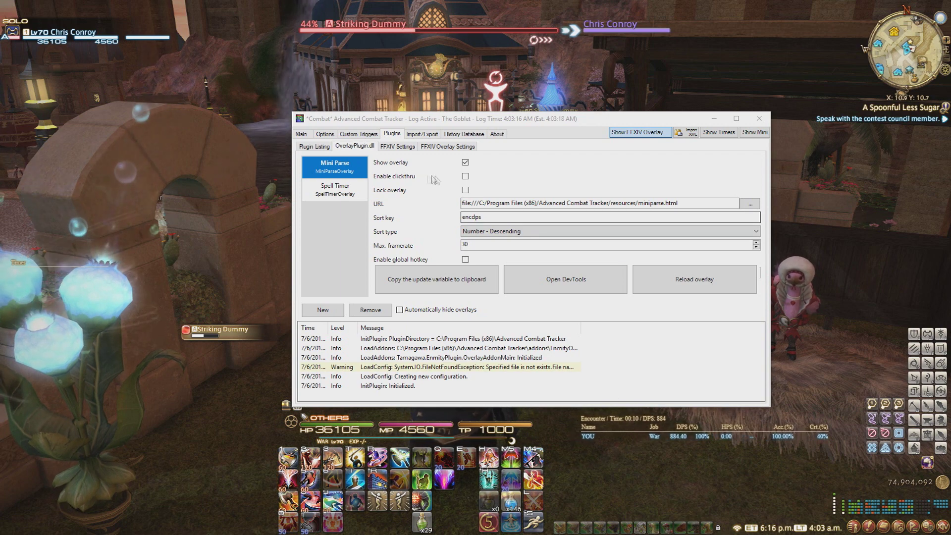
left_click(465, 176)
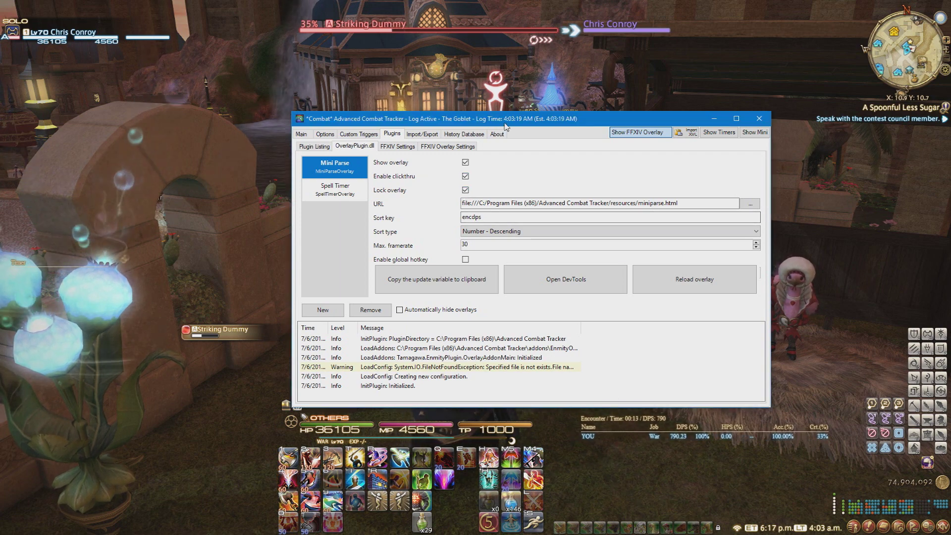
Set the Mini Parse overlay's URL to IrealiTY-overlayskin.html from the resources folder.
left_click_drag(505, 124, 342, 80)
left_click(586, 156)
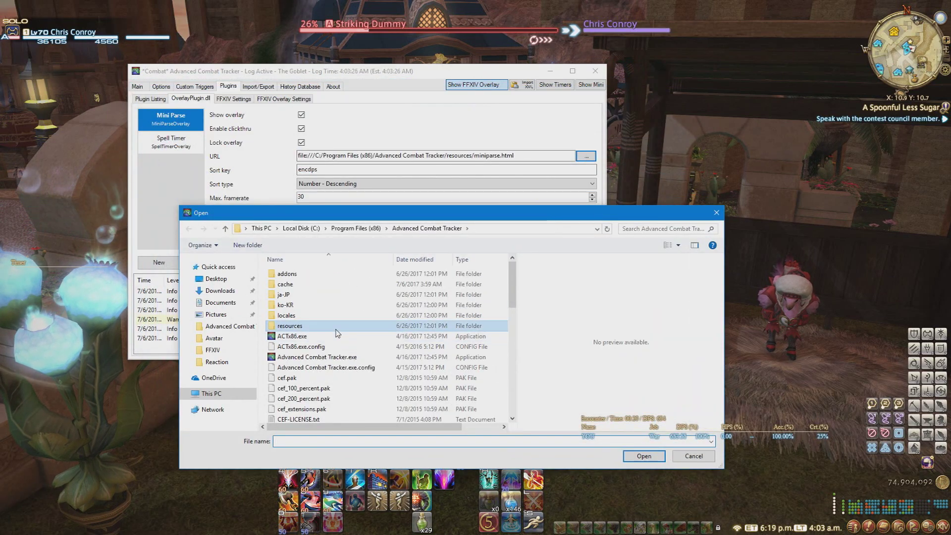
double_click(290, 325)
scroll(323, 387, "down", 3)
scroll(331, 386, "down", 1)
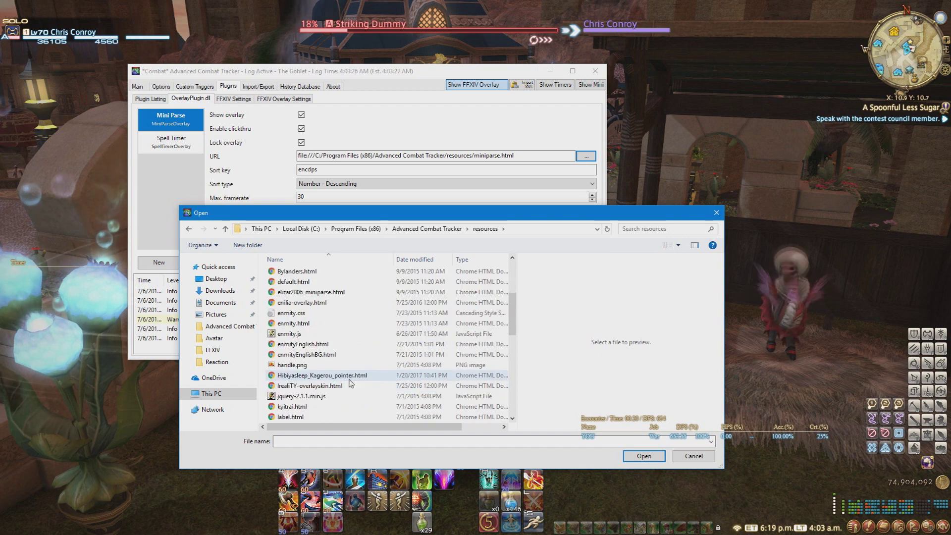
left_click(347, 375)
scroll(354, 366, "down", 1)
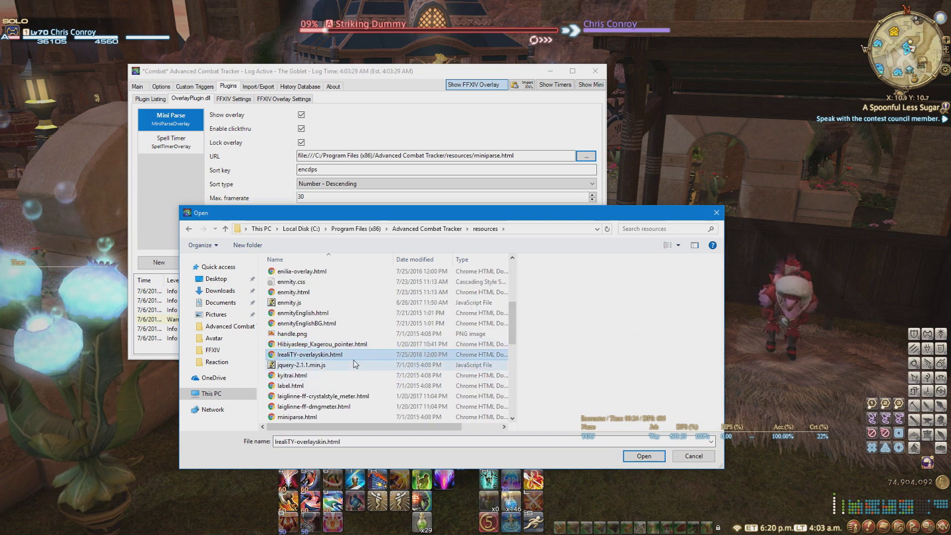
double_click(366, 355)
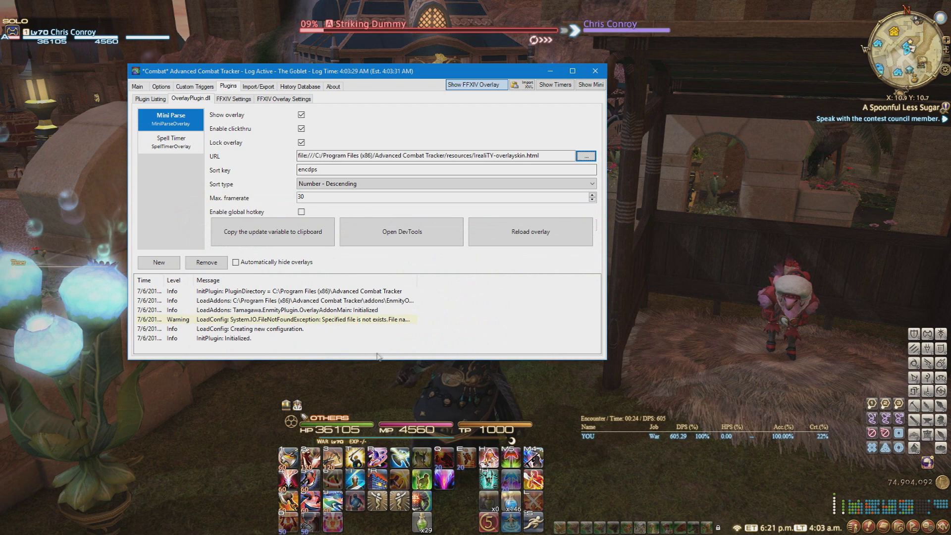
View the skinned overlay in the game, turn off its clickthru and lock options, and move the overlay slightly higher.
left_click(681, 438)
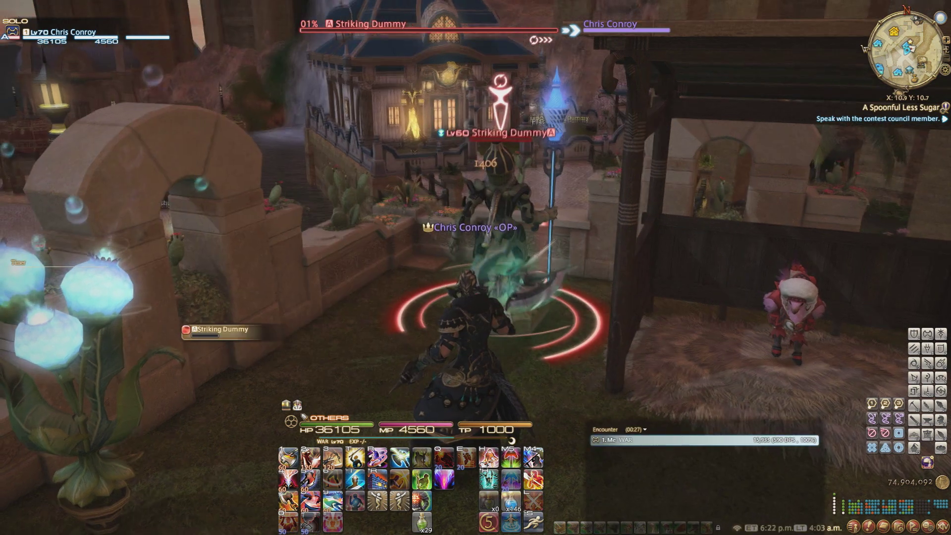
key("alt+Tab")
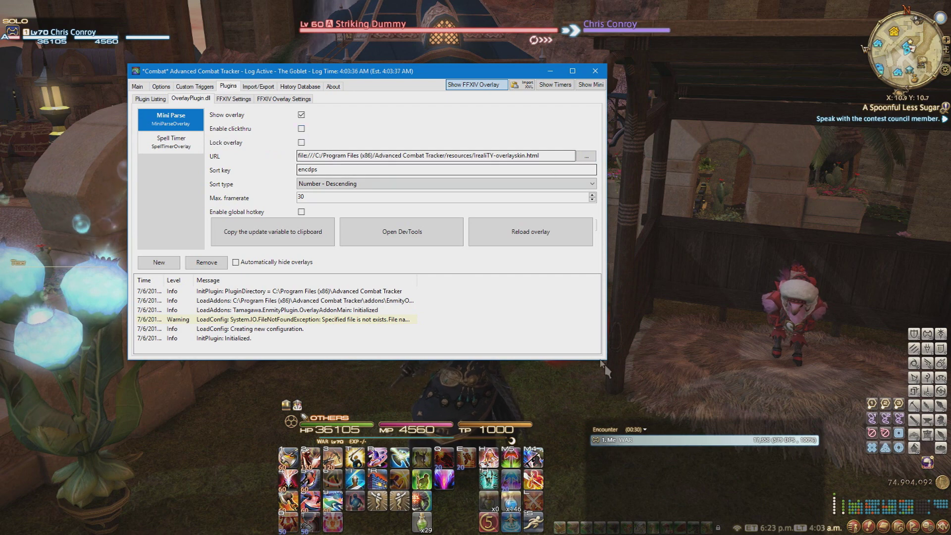
left_click_drag(678, 440, 674, 391)
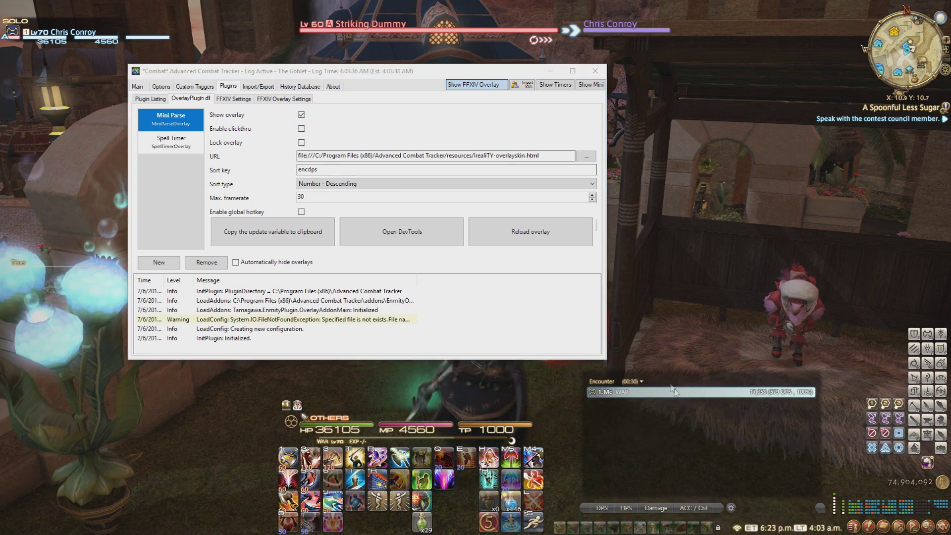
In the overlay skin's settings, set the display name to the character's name and the main color's G value to 0, and apply them.
left_click(730, 508)
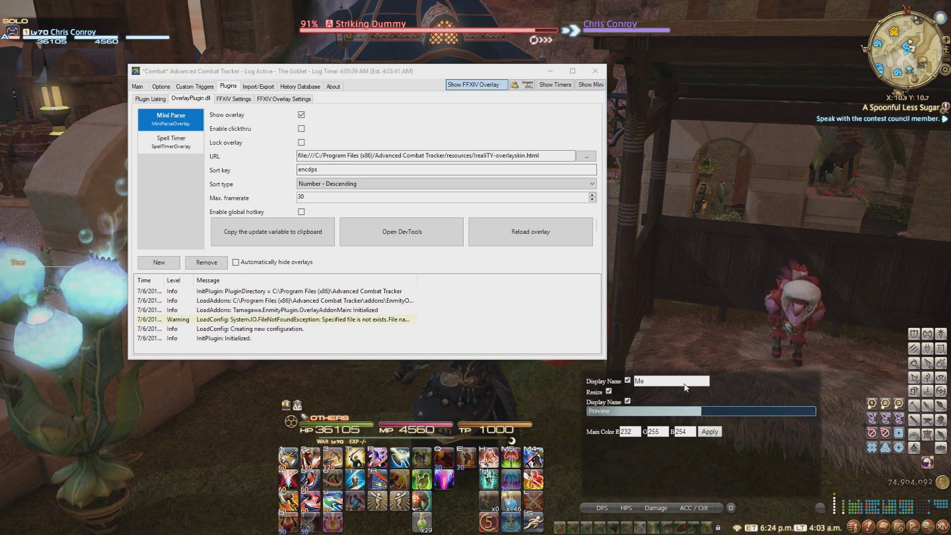
double_click(684, 382)
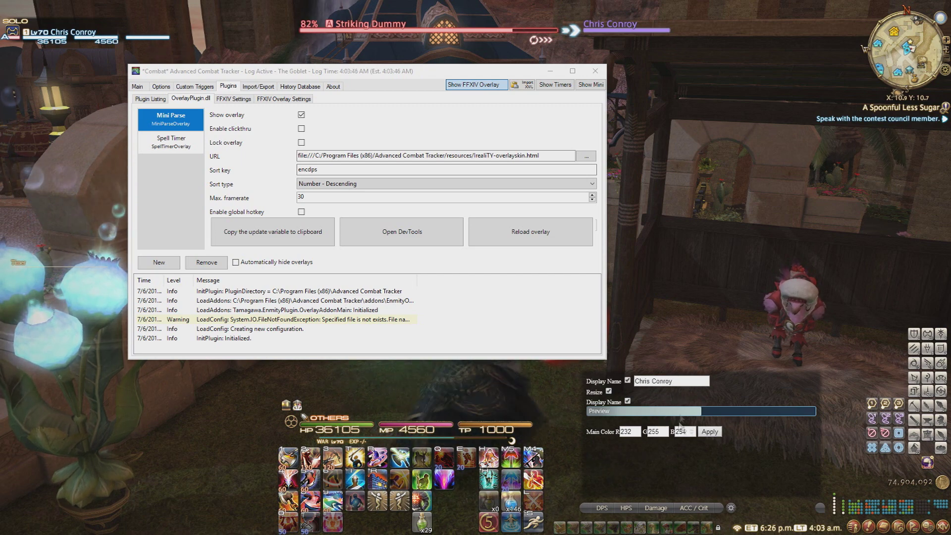
left_click_drag(662, 438, 643, 443)
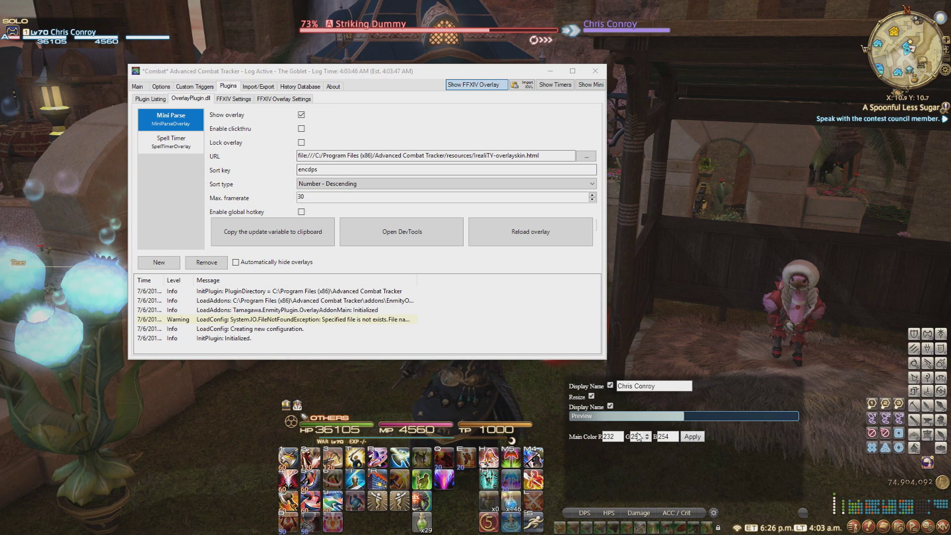
left_click(665, 437)
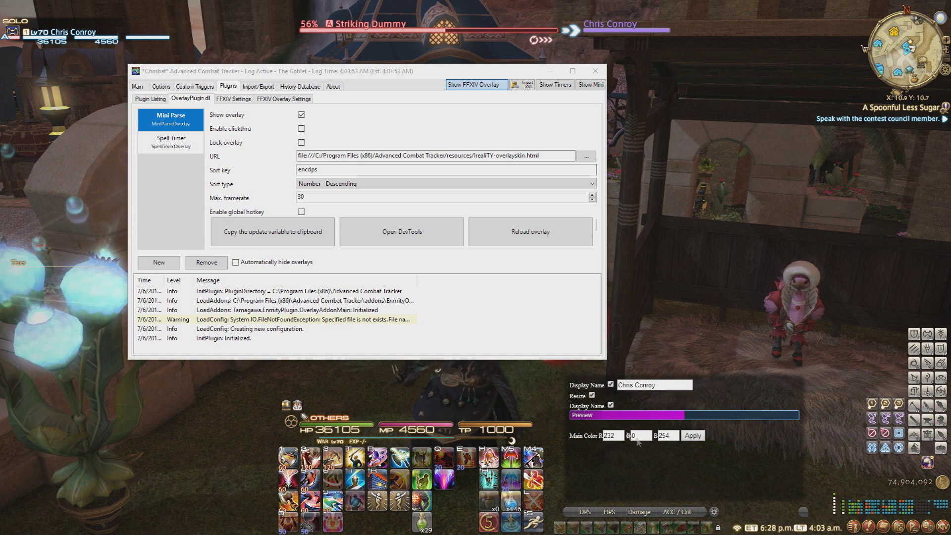
left_click(716, 511)
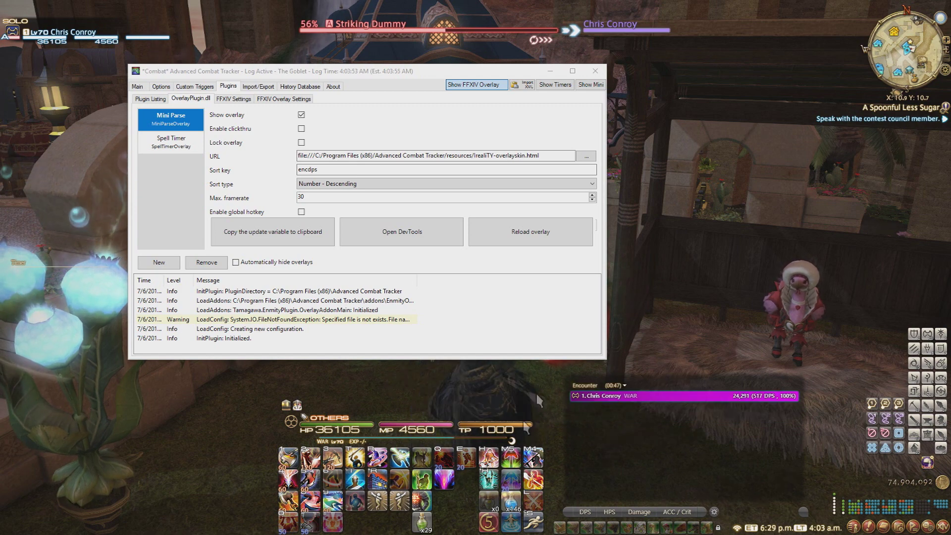
Switch back to the game and check the recolored Mini Parse overlay while fighting the striking dummy.
left_click(605, 378)
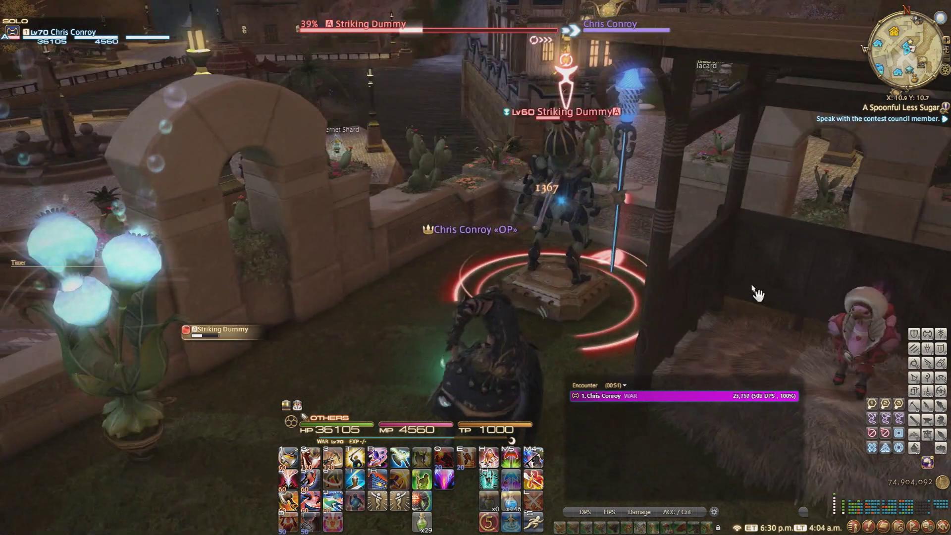
left_click_drag(757, 293, 726, 295)
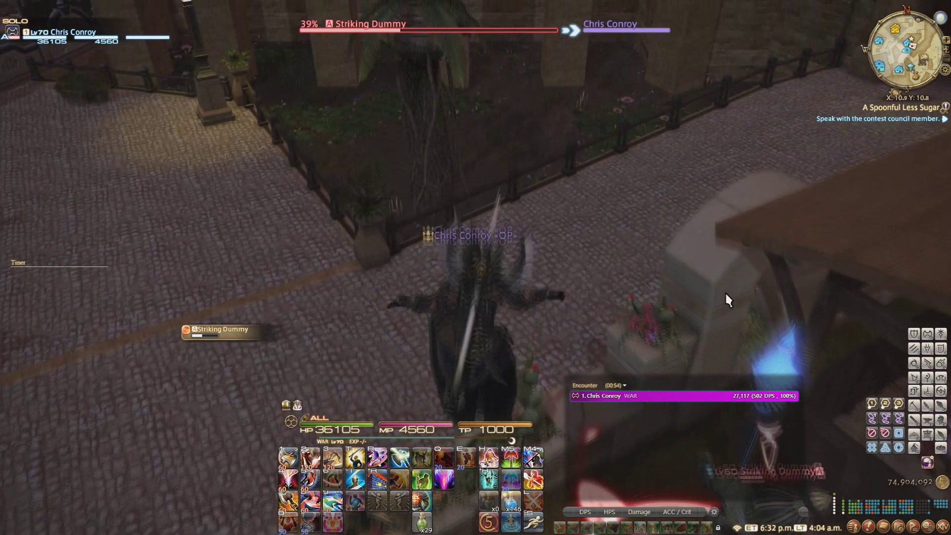
In Advanced Combat Tracker, turn off the Spell Timer overlay's display, open the plugin listing, and return to the game.
key("alt+Tab")
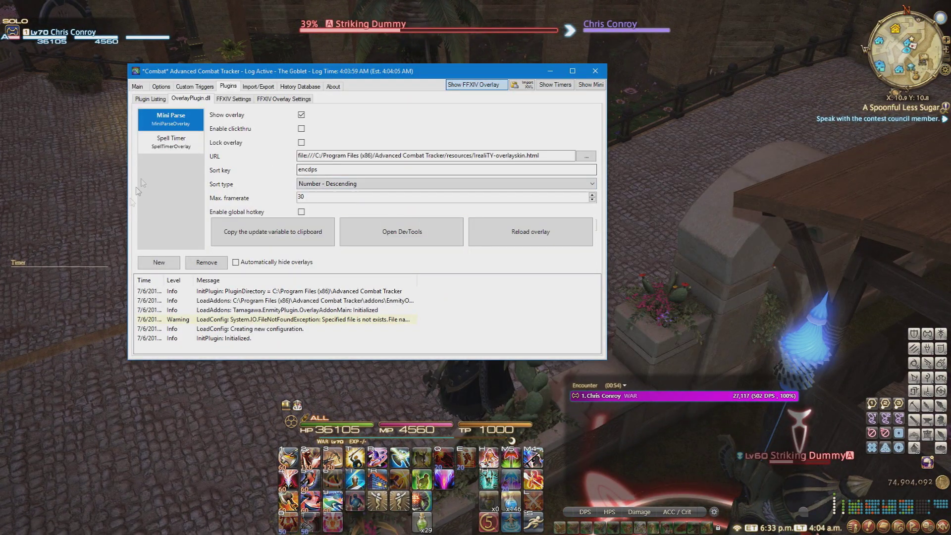
left_click(162, 149)
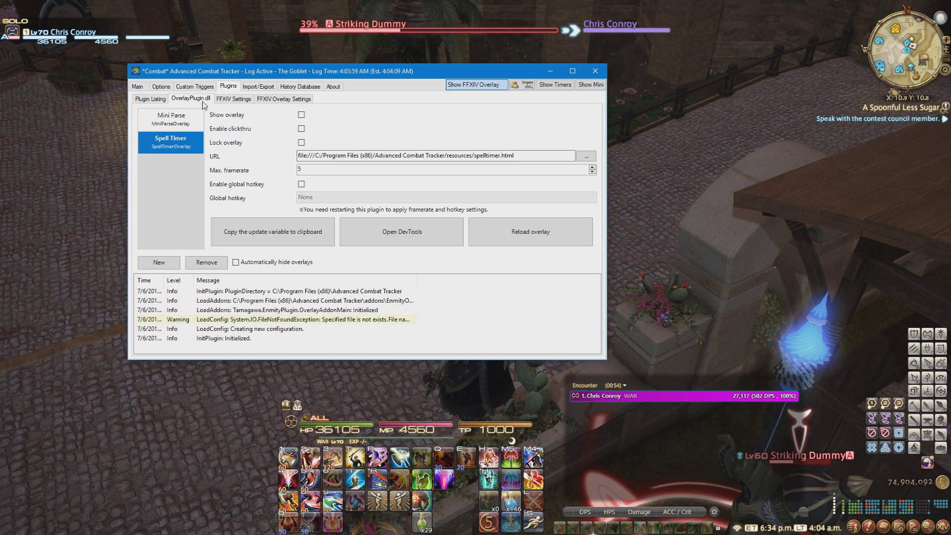
left_click(151, 99)
key("alt+Tab")
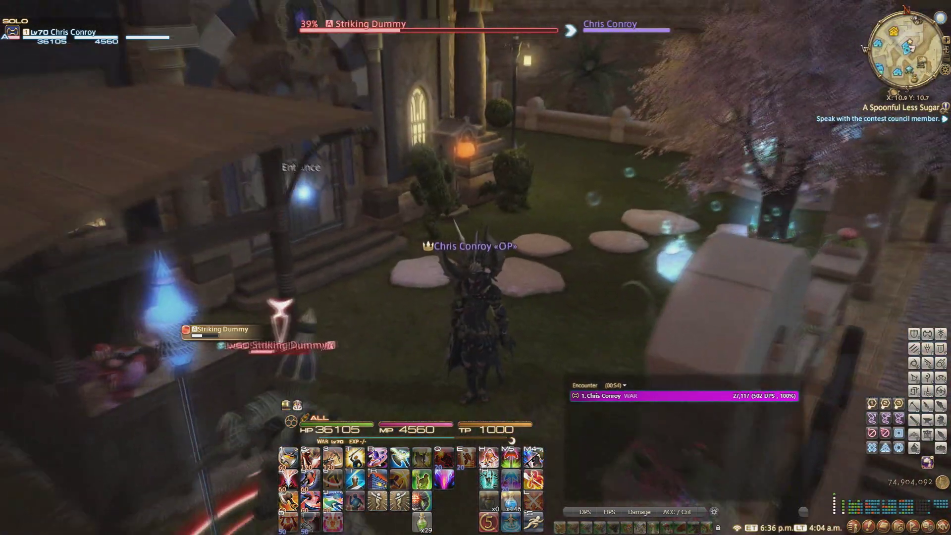
left_click_drag(490, 192, 490, 192)
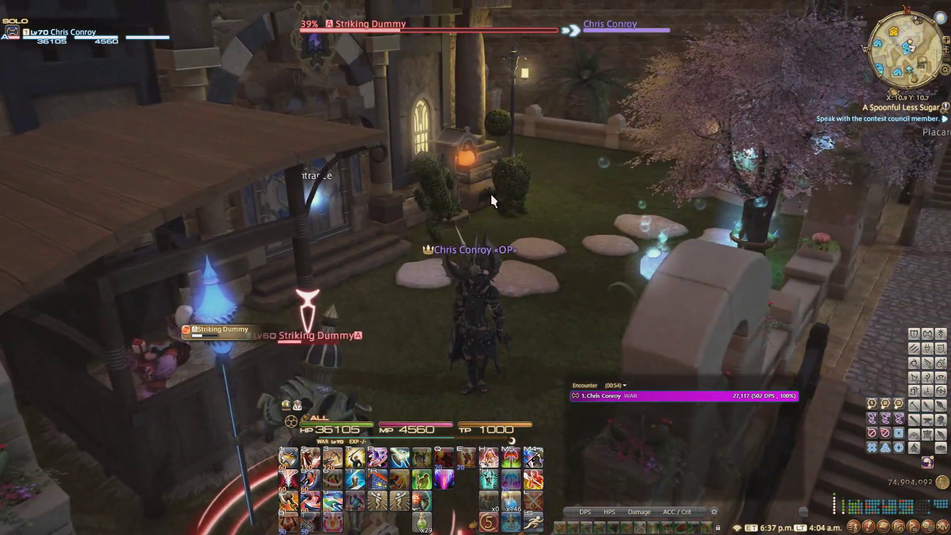